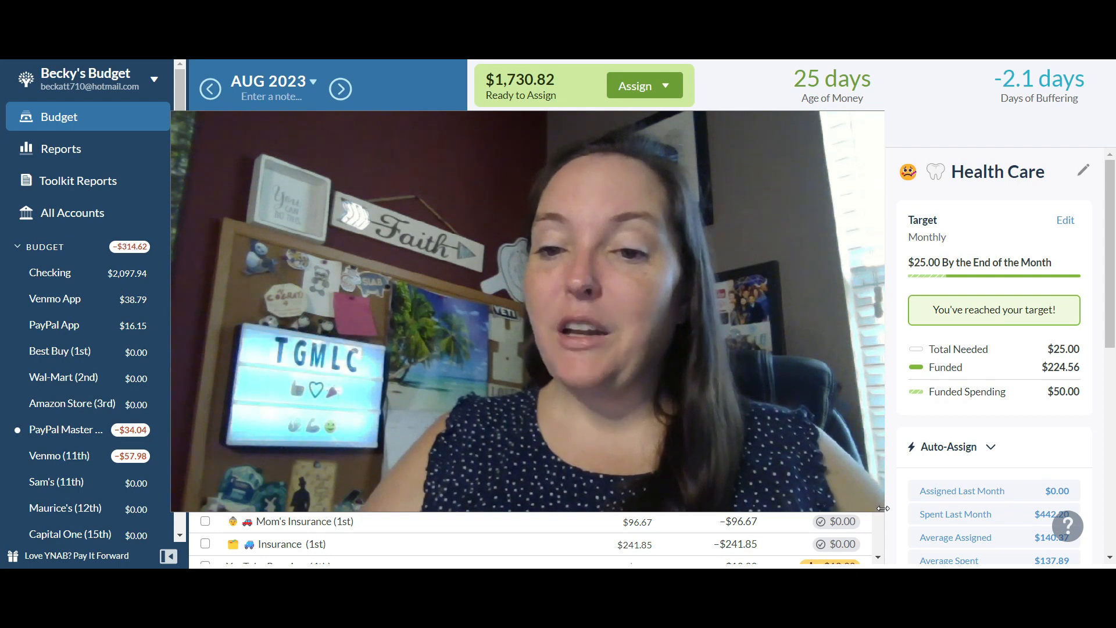
left_click_drag(883, 508, 397, 214)
left_click_drag(316, 174, 144, 128)
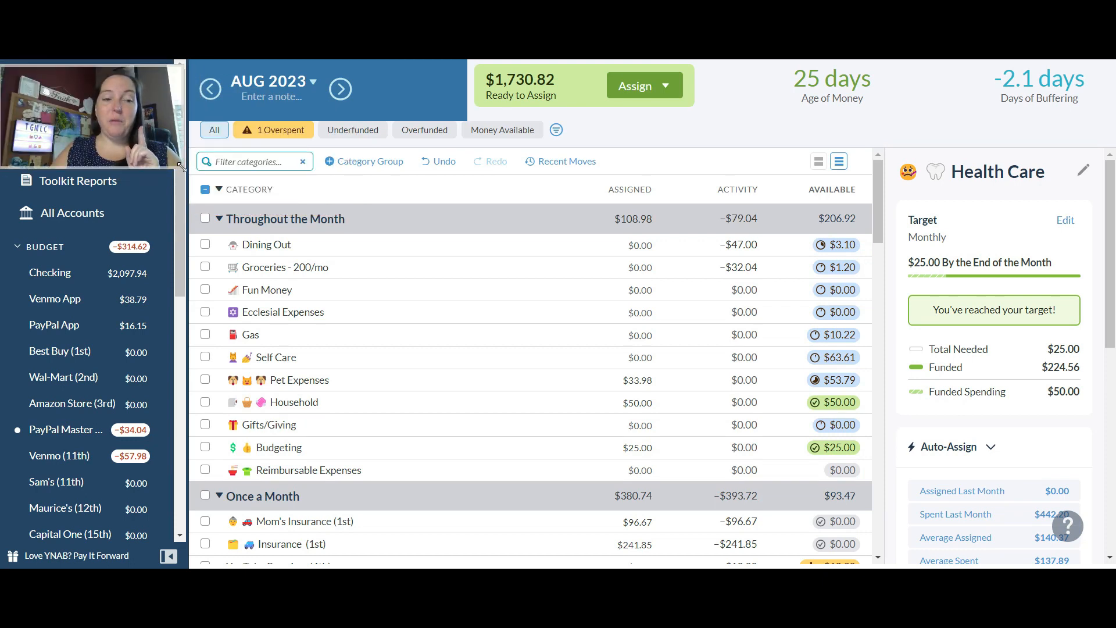
left_click_drag(181, 167, 169, 160)
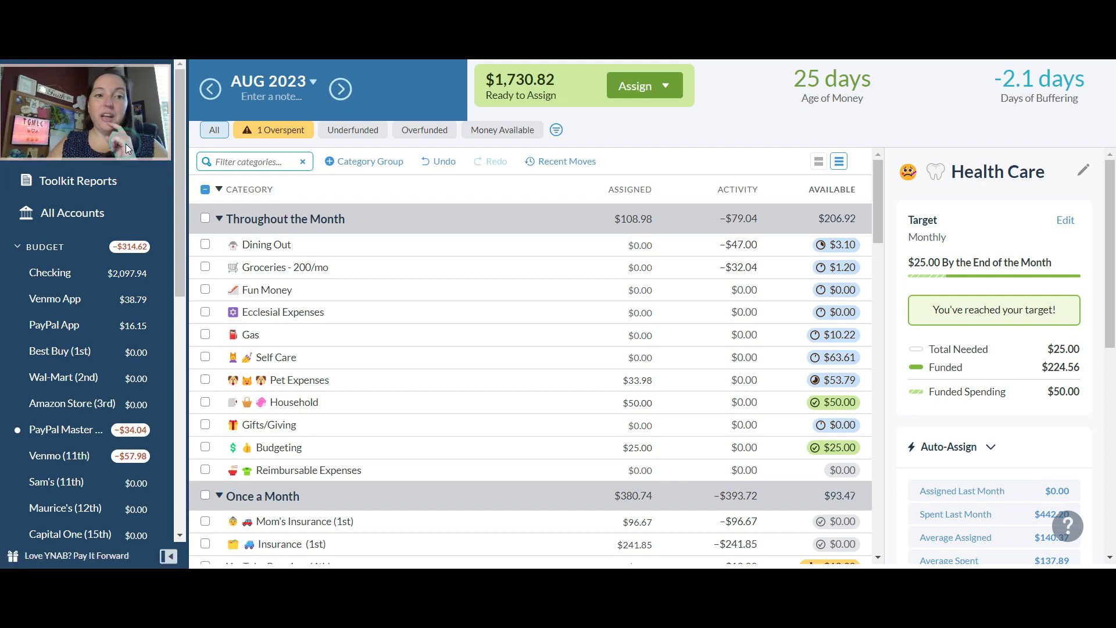
left_click_drag(126, 145, 128, 143)
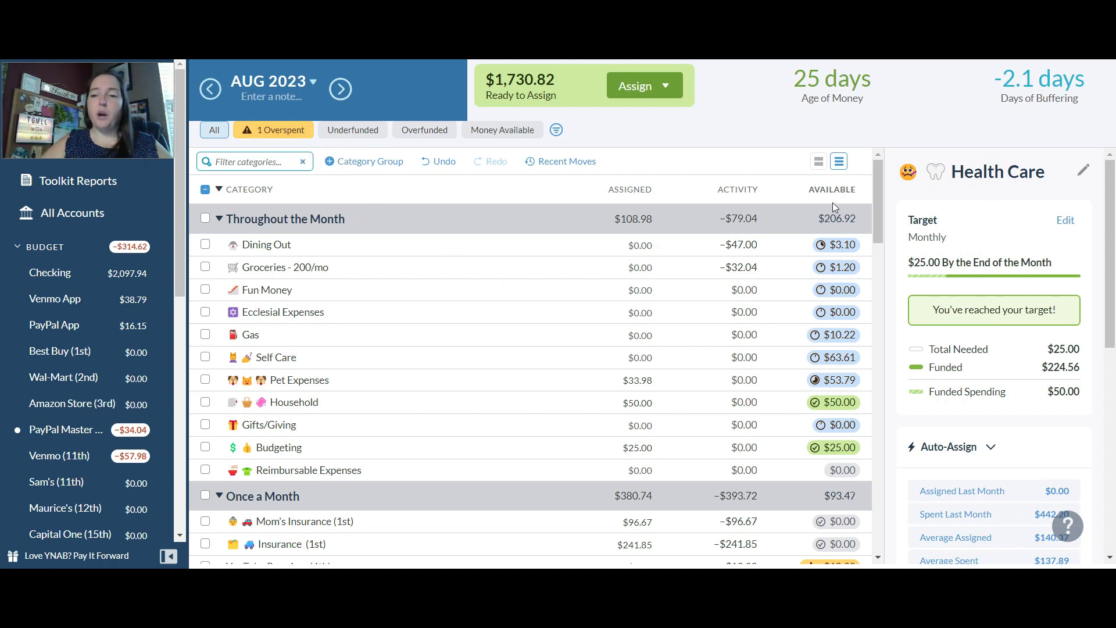
mouse_move(835, 201)
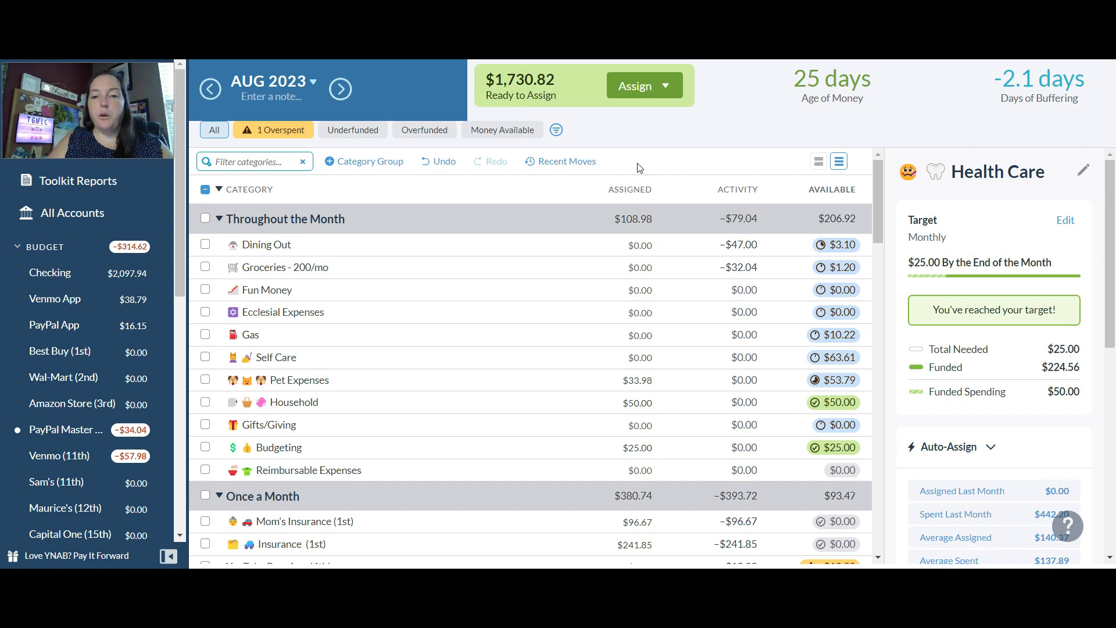
Assign $50 to Dining Out and $100 to Groceries in the August 2023 budget
left_click(626, 245)
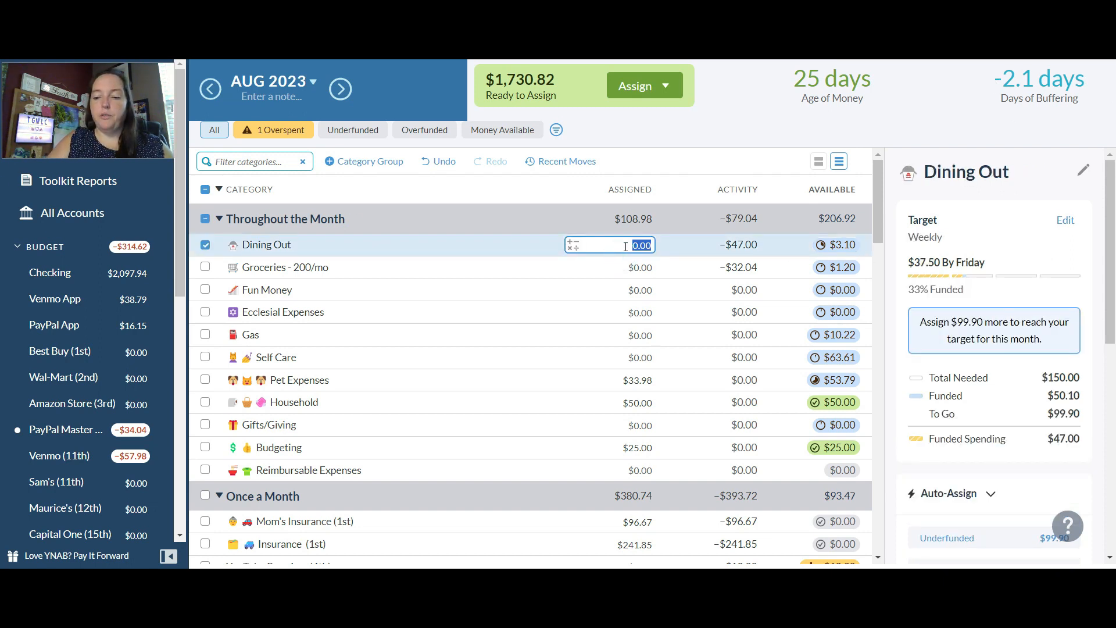
type("50")
left_click(642, 267)
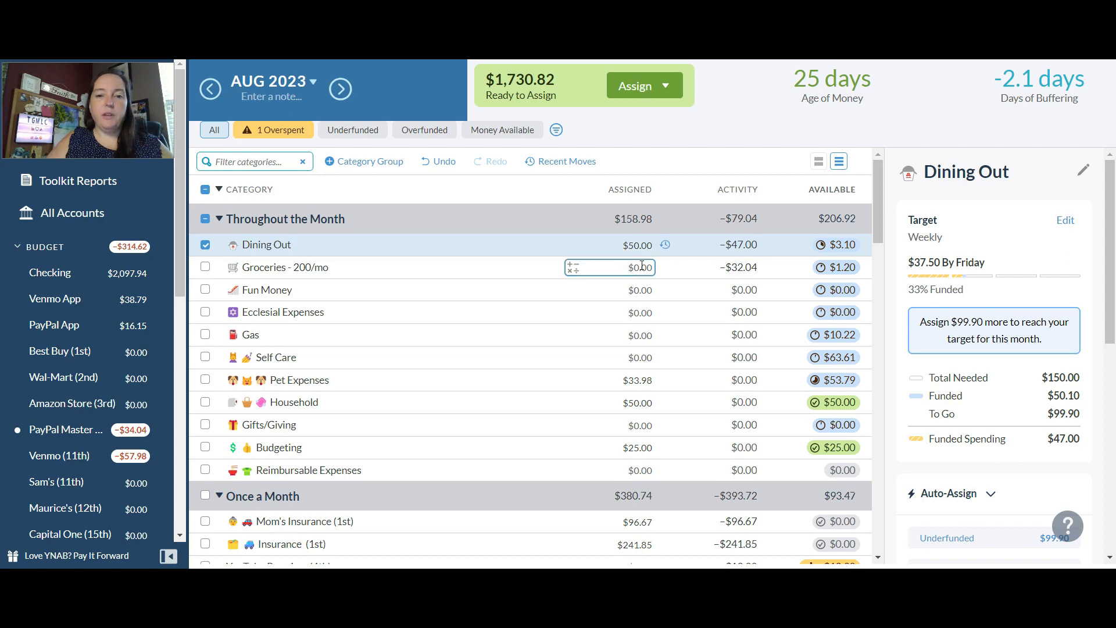
type("100")
key("Return")
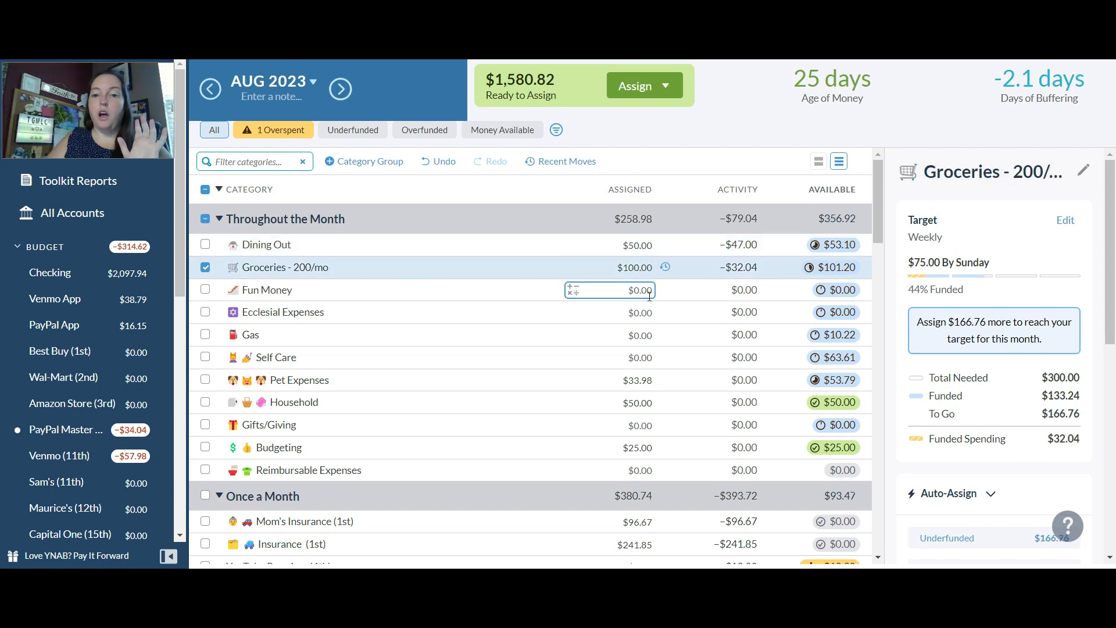
Assign $20 to Fun Money and $60 to Ecclesial Expenses for August 2023
left_click(650, 293)
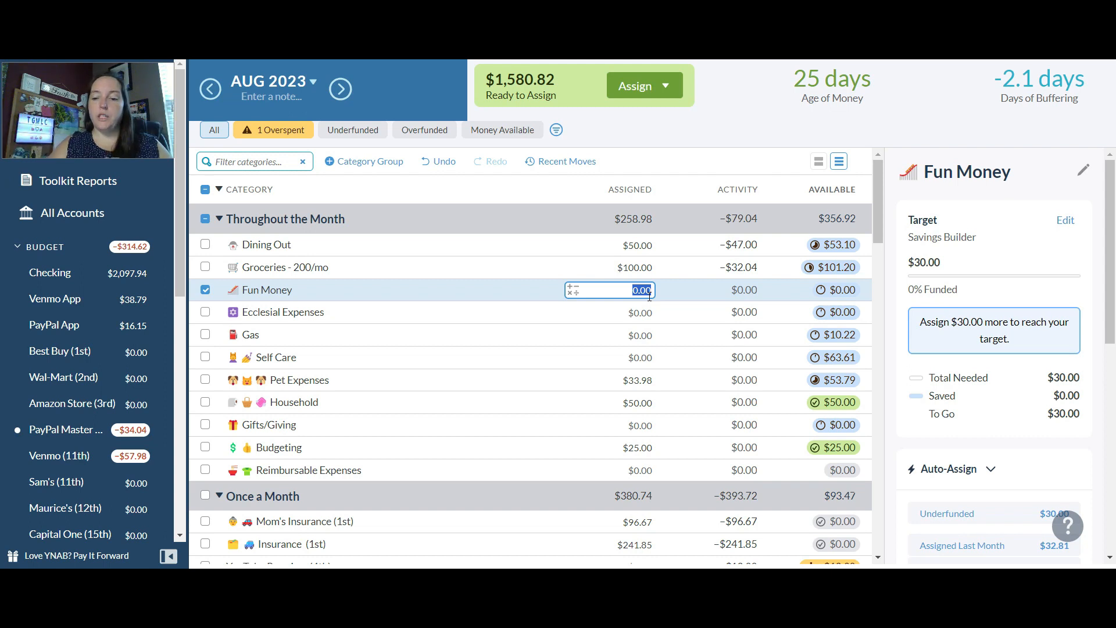
type("+20")
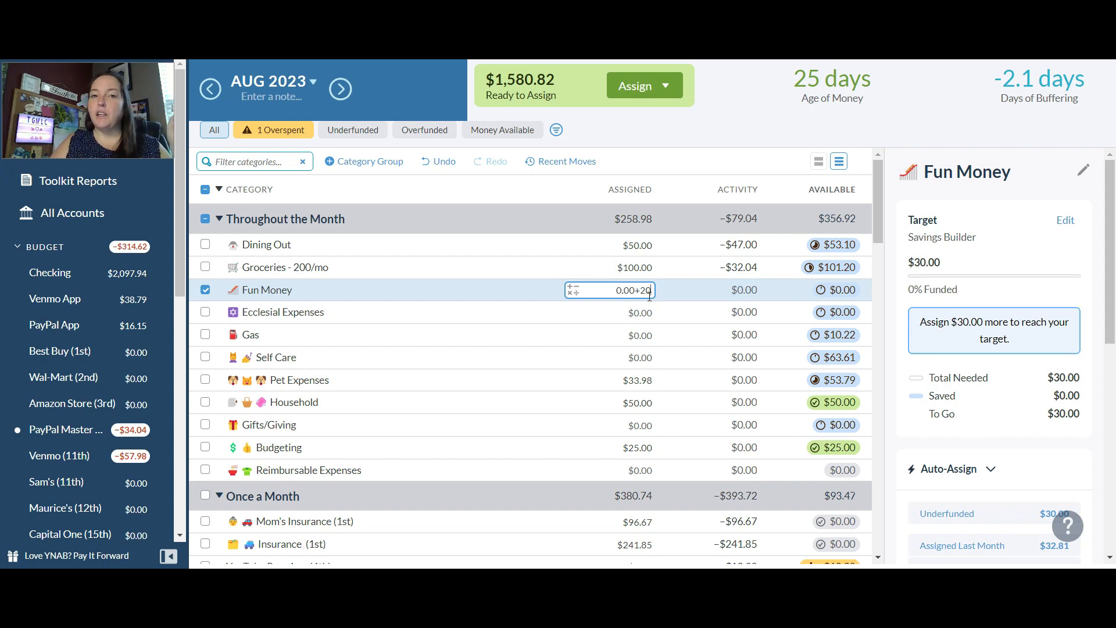
key("Return")
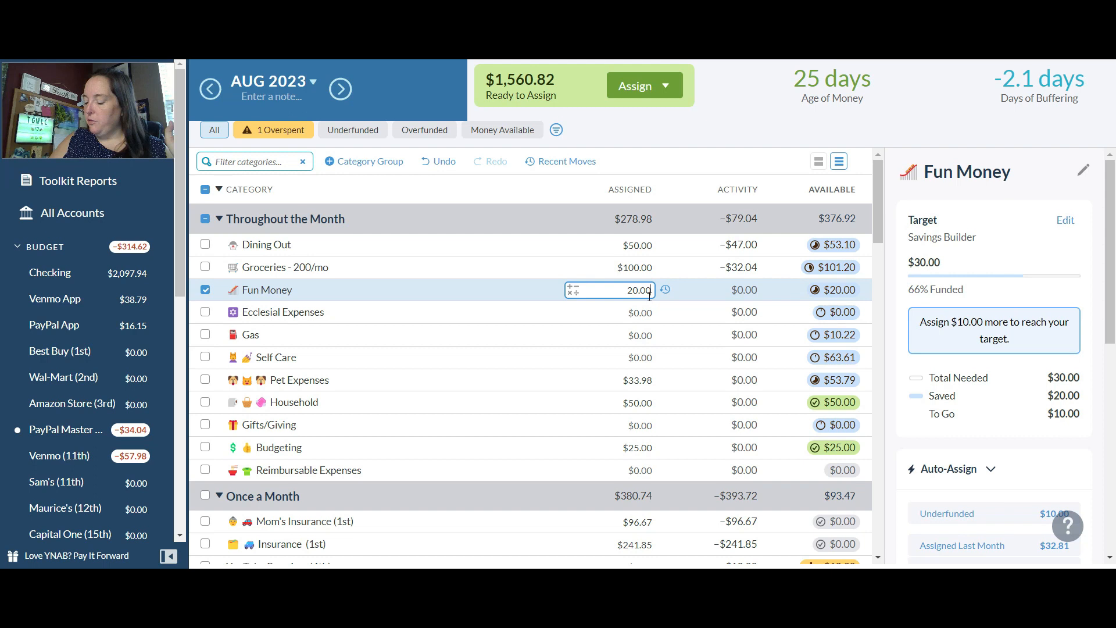
left_click(640, 312)
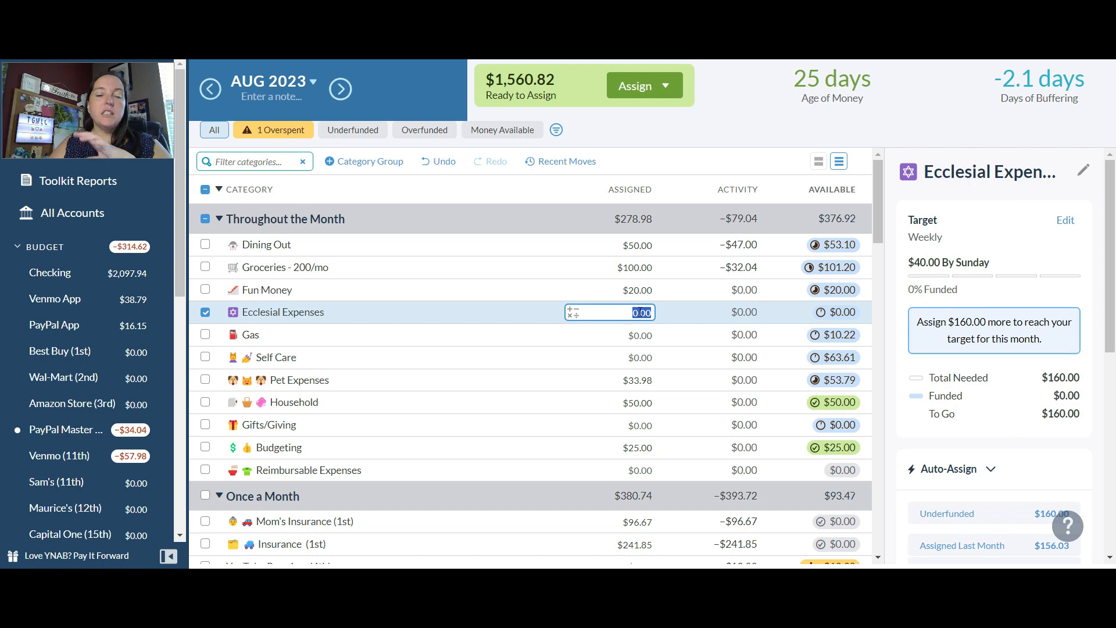
type("60")
key("Return")
Assign $50 to Gas and $25 to Self Care for August 2023
left_click(643, 329)
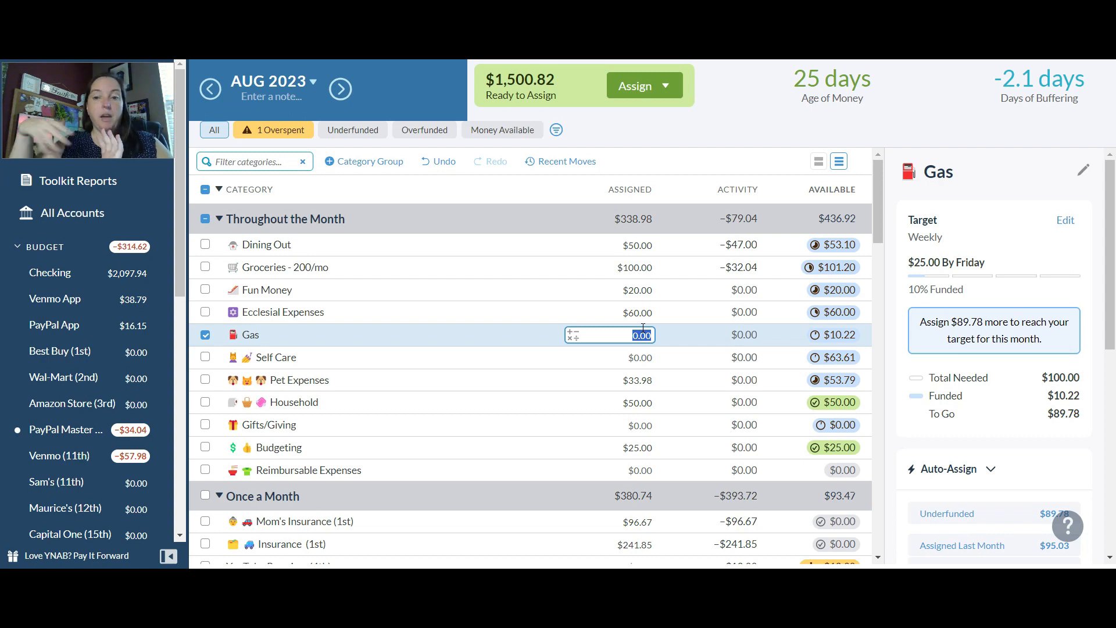
type("50")
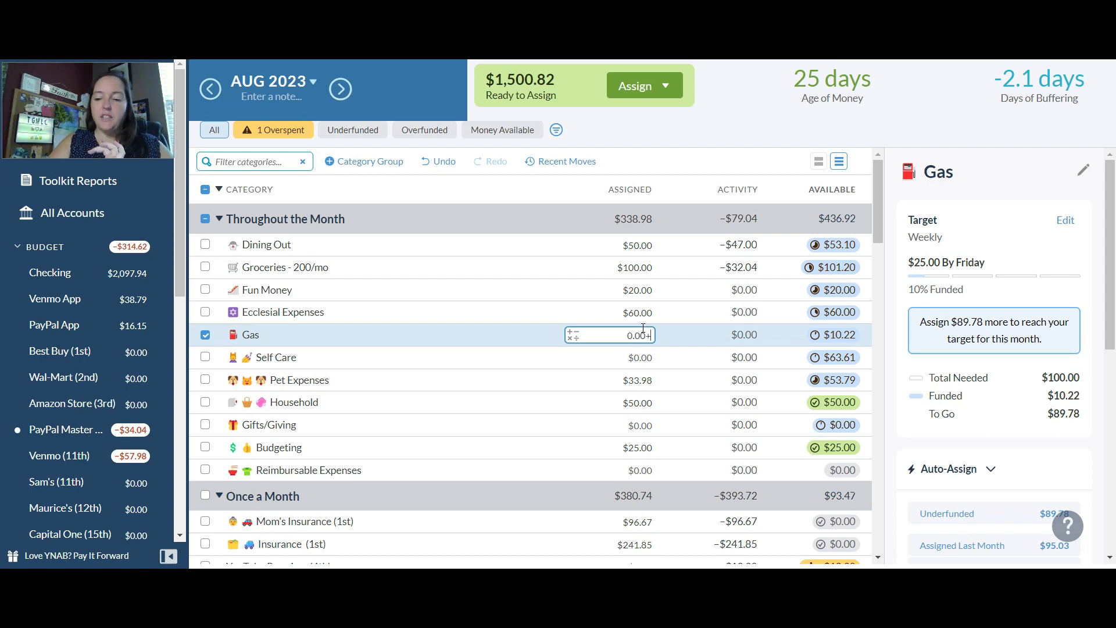
key("Return")
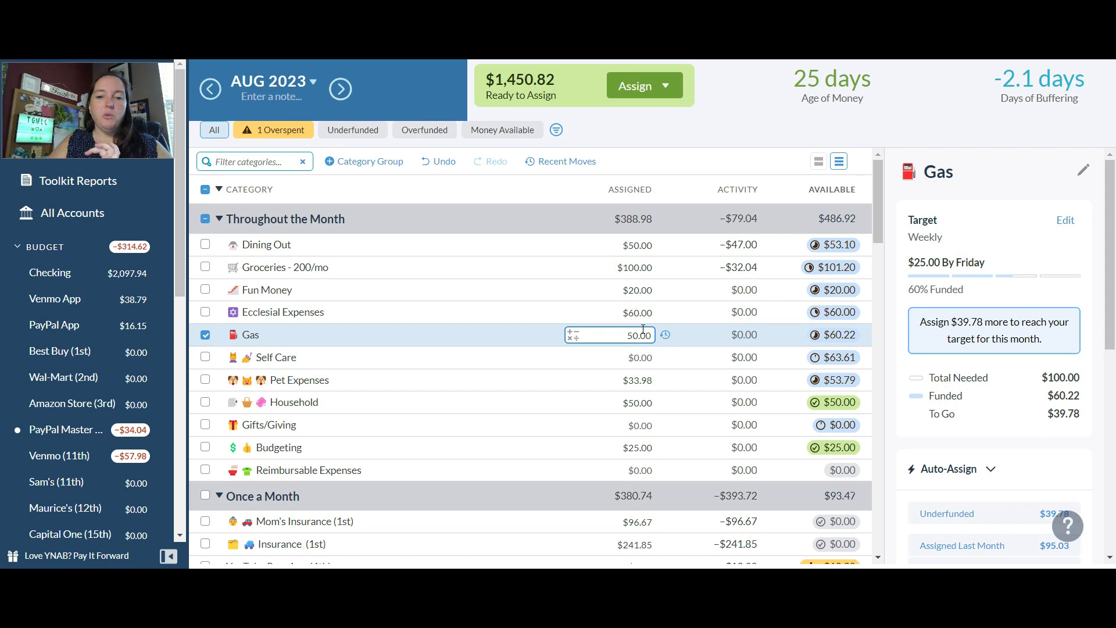
left_click(632, 357)
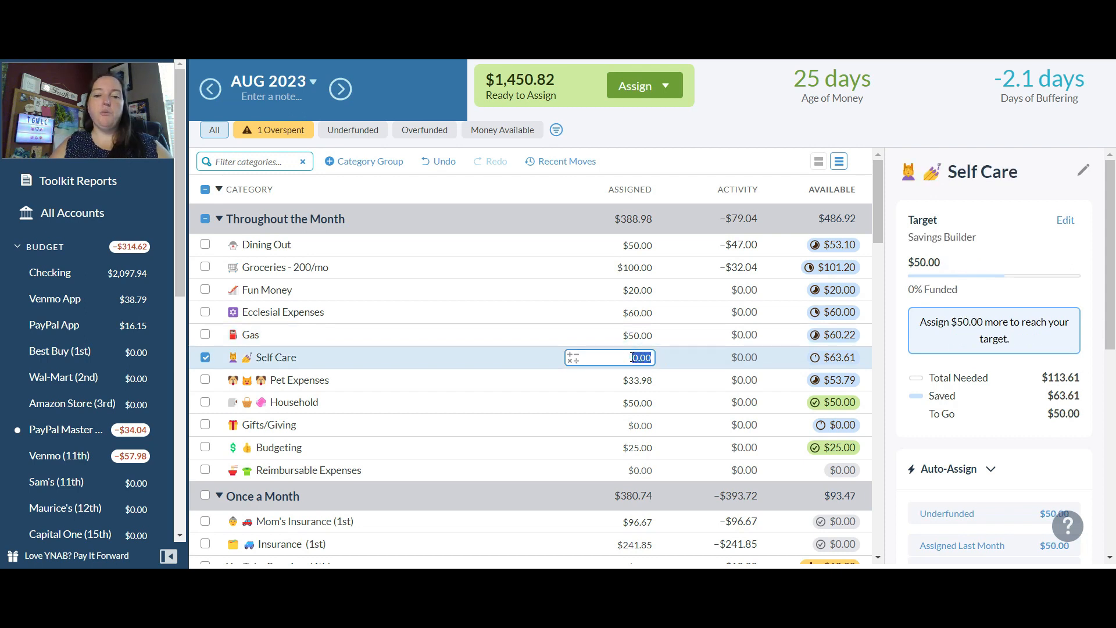
type("25")
key("Return")
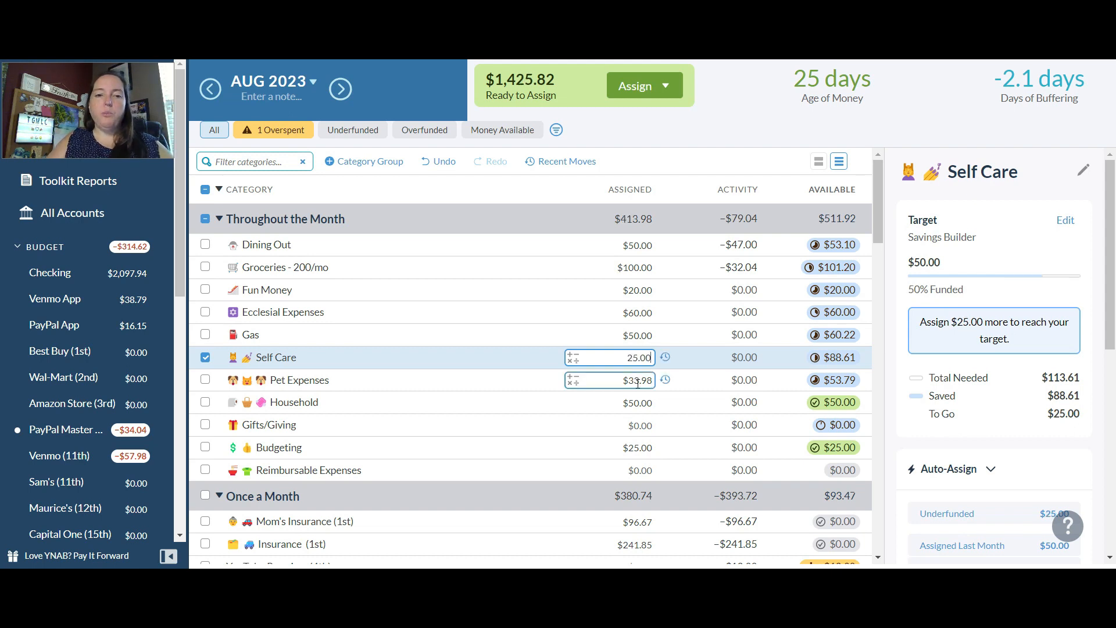
In the July 2023 budget, move the available $19.81 from Pet Expenses to the pet emergency category under No Touchy!
left_click(211, 89)
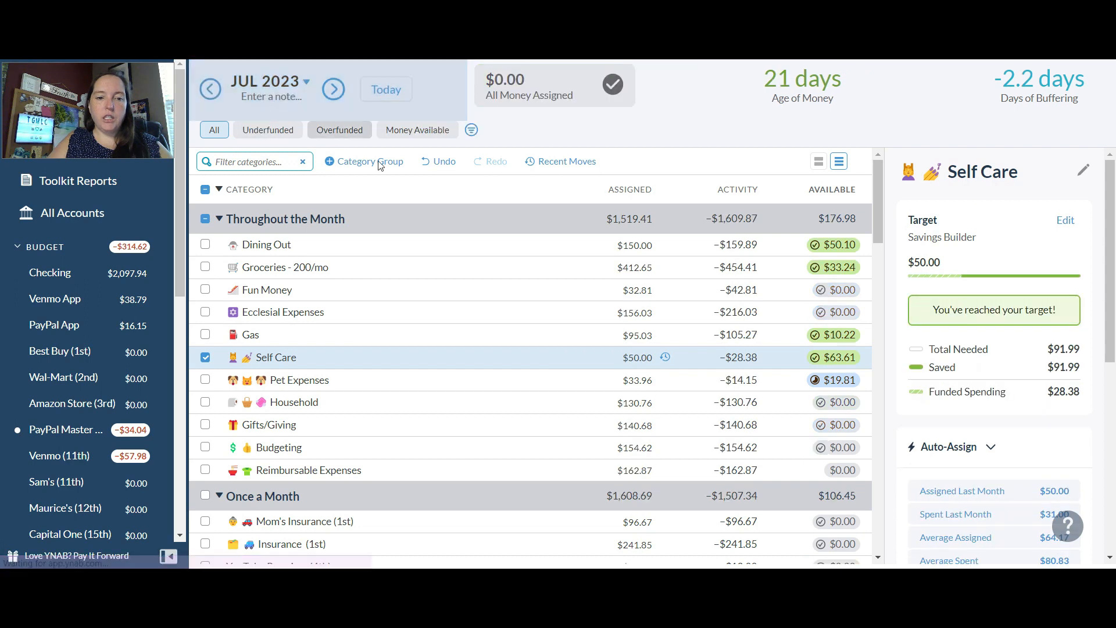
left_click(638, 381)
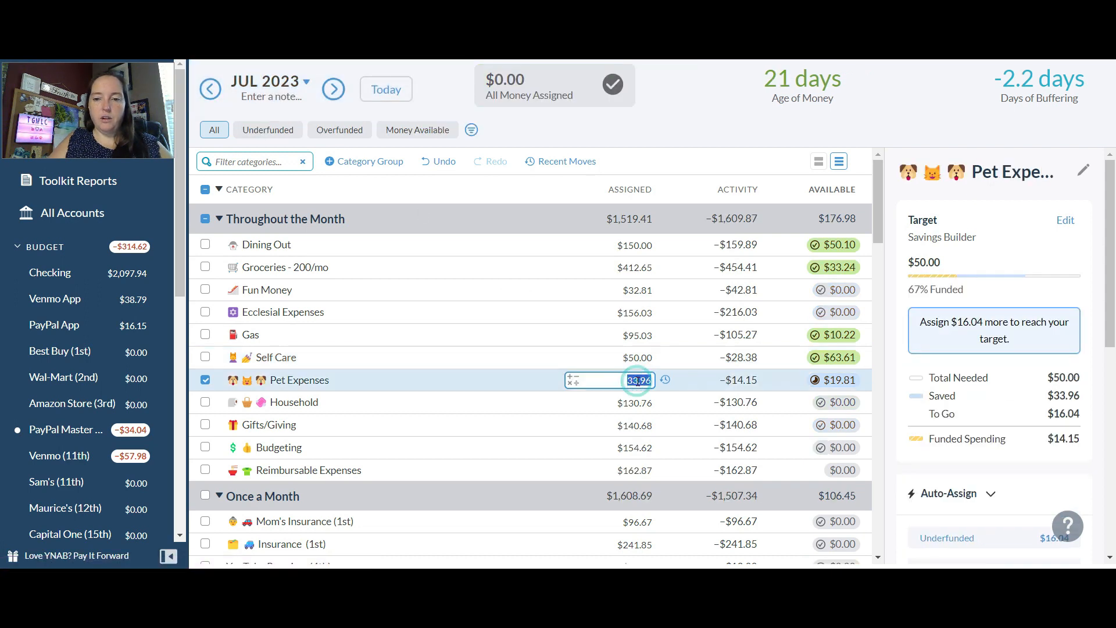
left_click(835, 379)
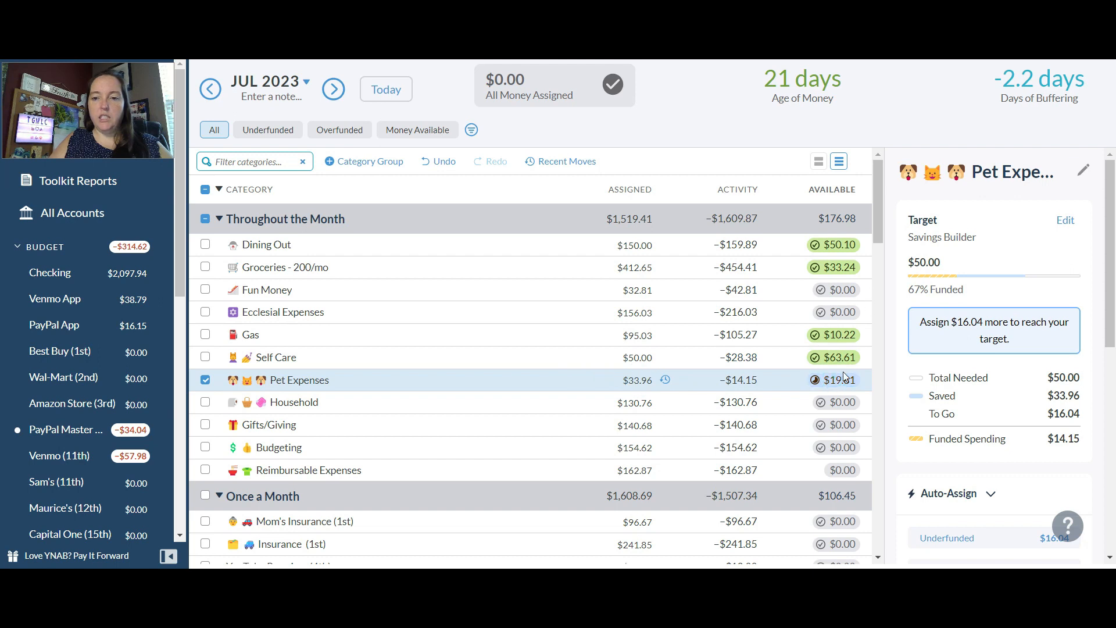
left_click(841, 381)
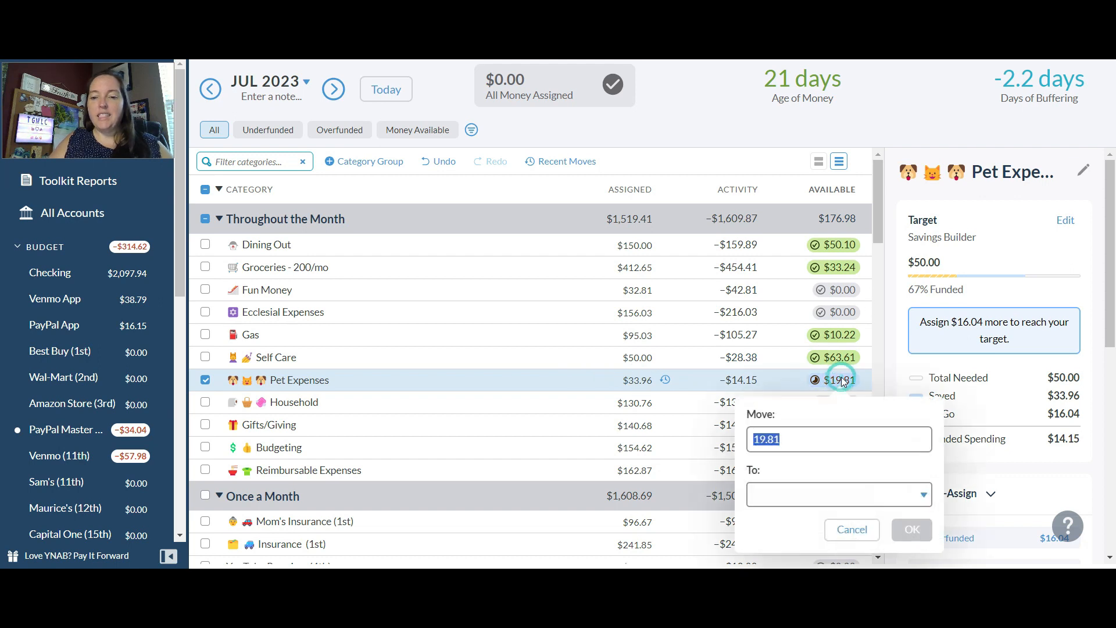
left_click(815, 489)
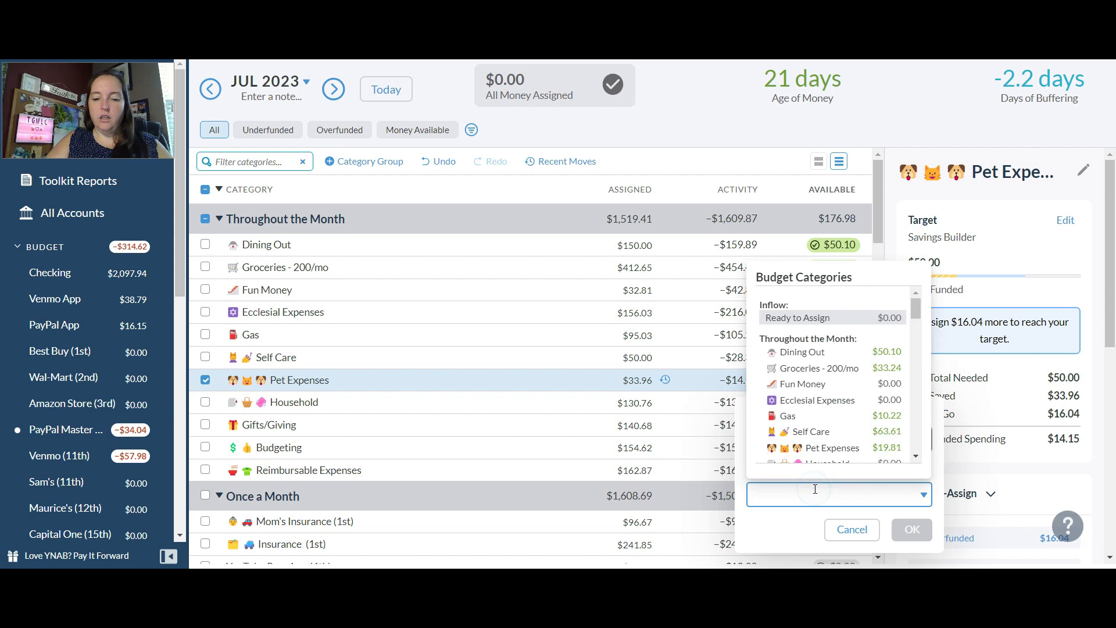
type("pet")
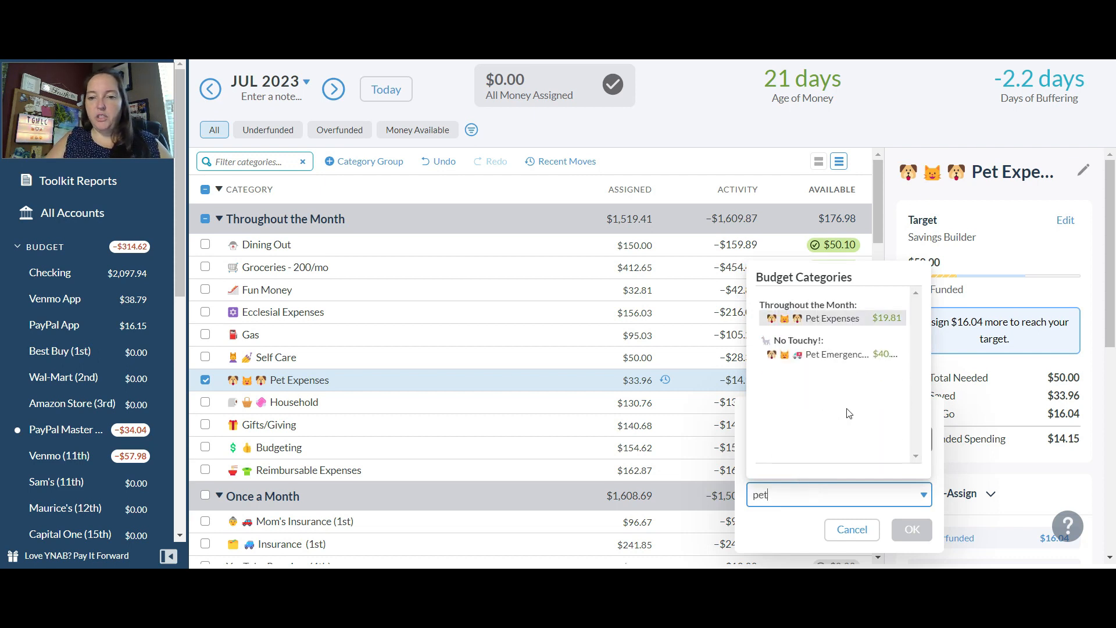
left_click(850, 356)
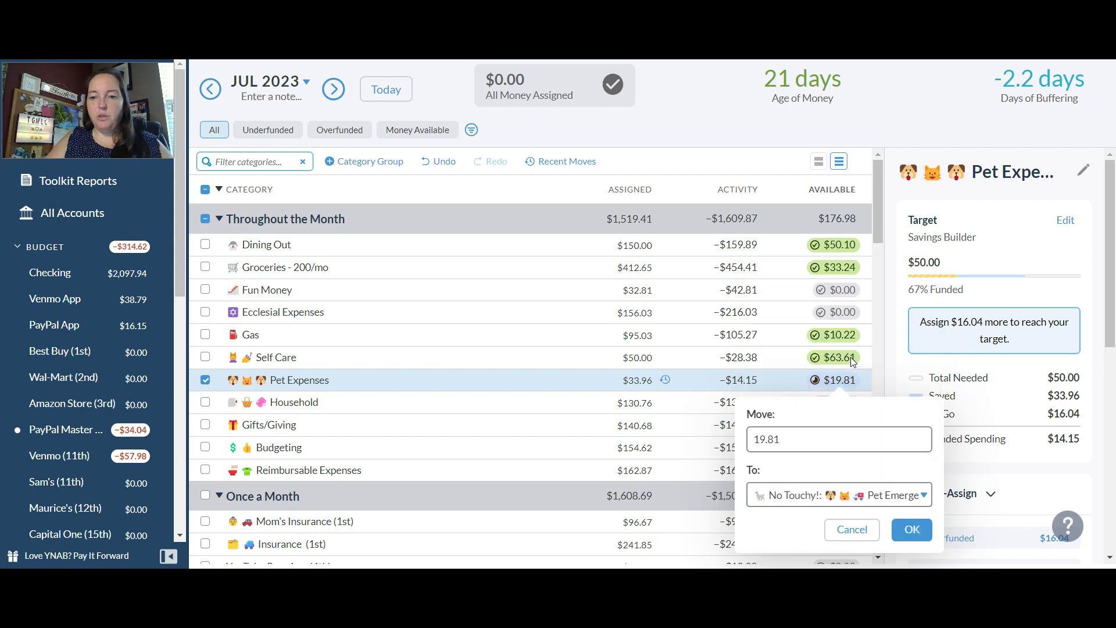
left_click(911, 529)
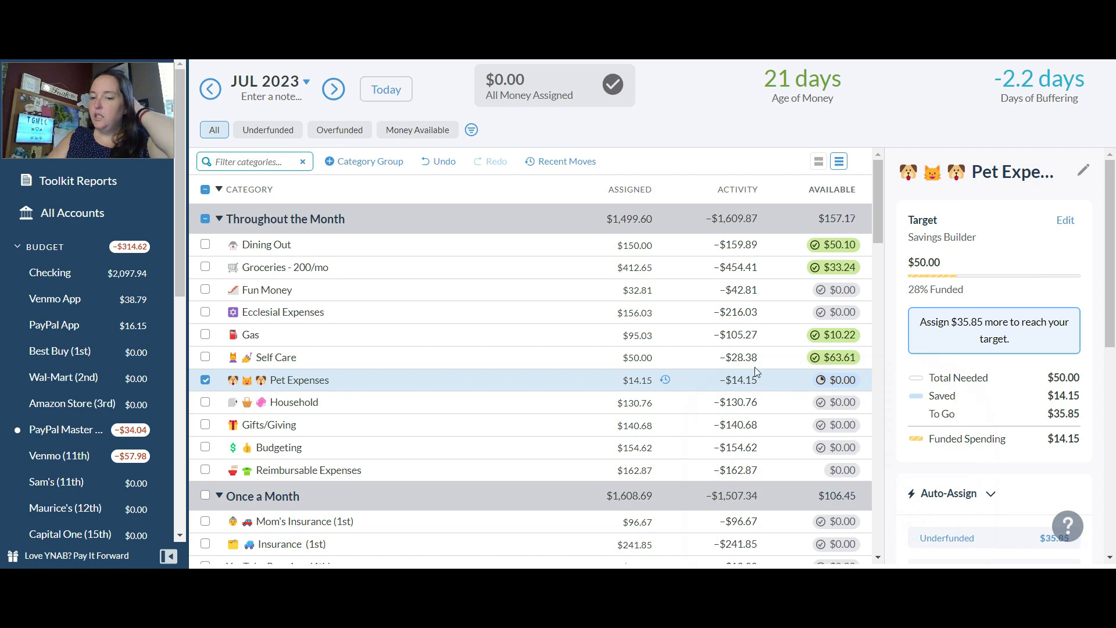
Return to the August 2023 budget and assign $150 to Gifts/Giving
left_click(333, 89)
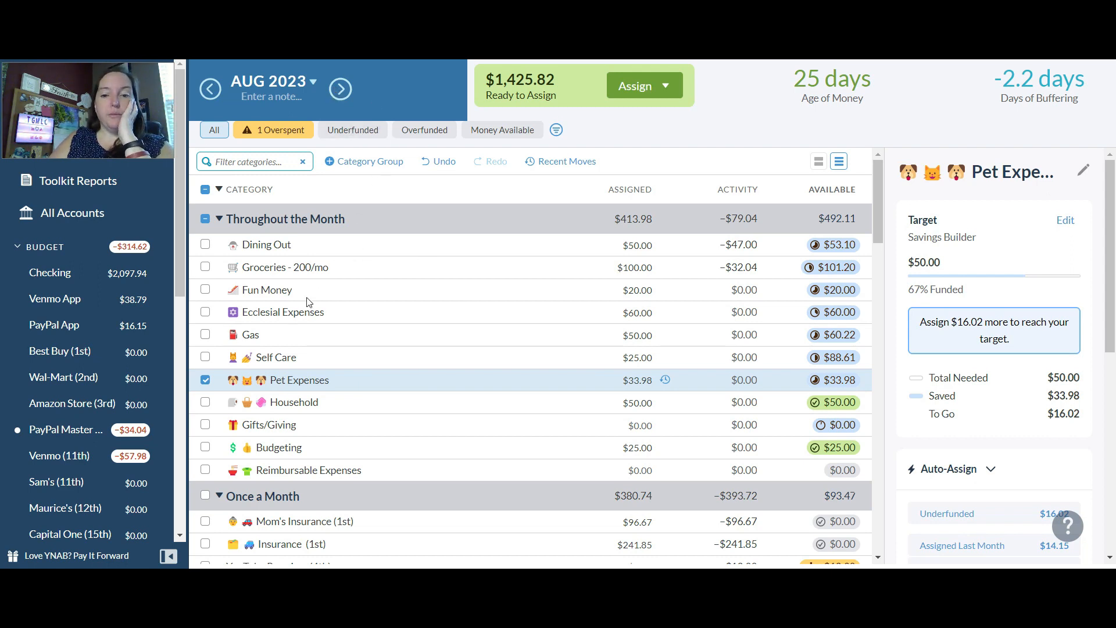
left_click(205, 380)
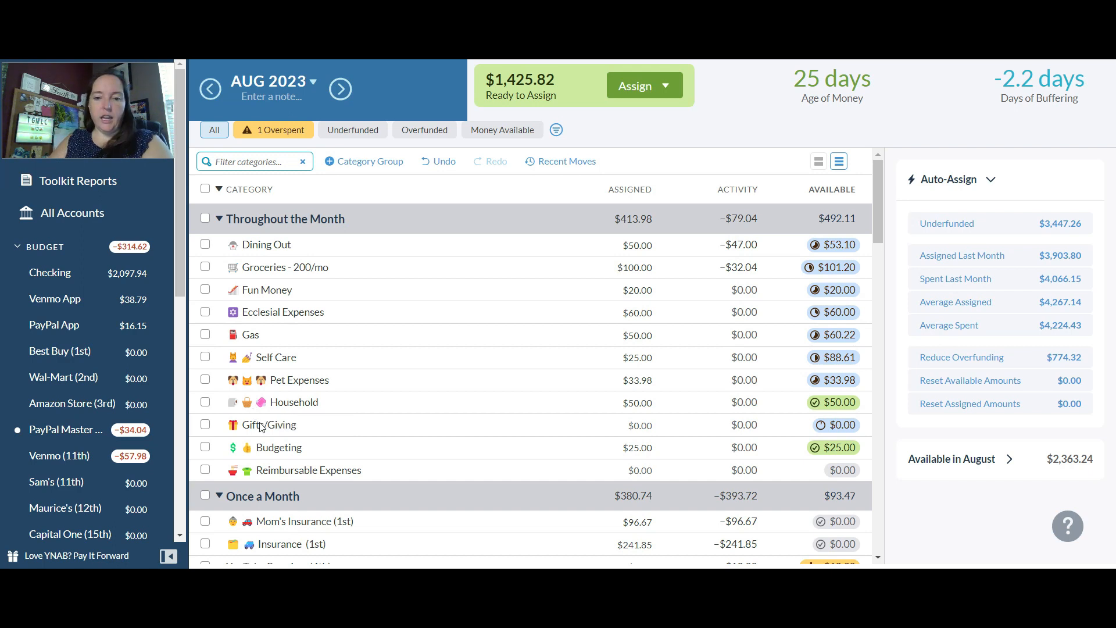
left_click(590, 400)
left_click(607, 425)
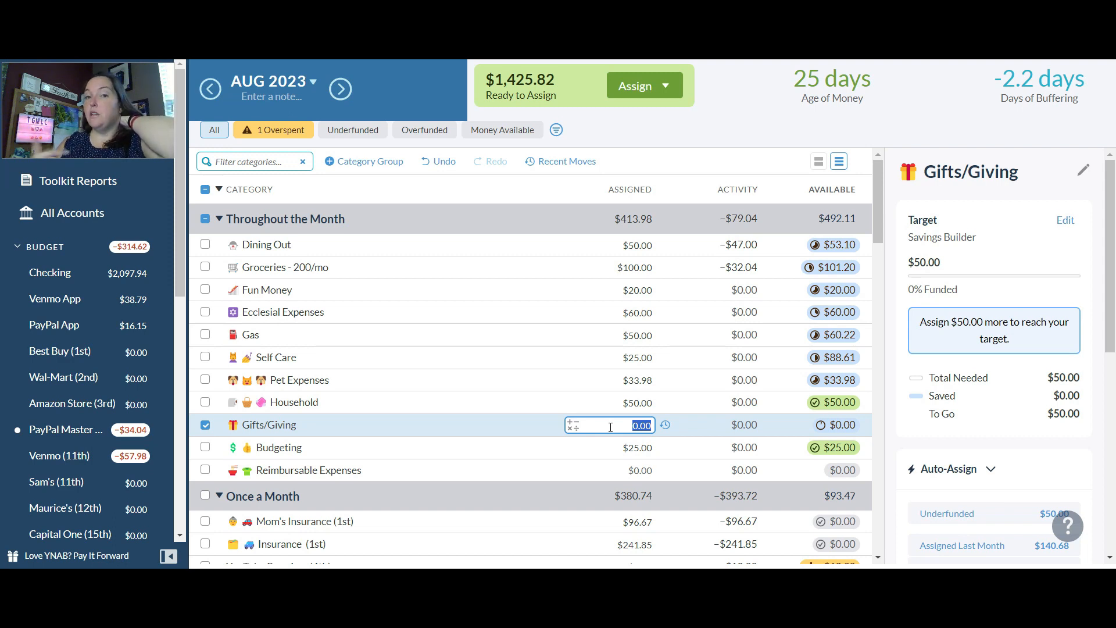
type("150")
key("Return")
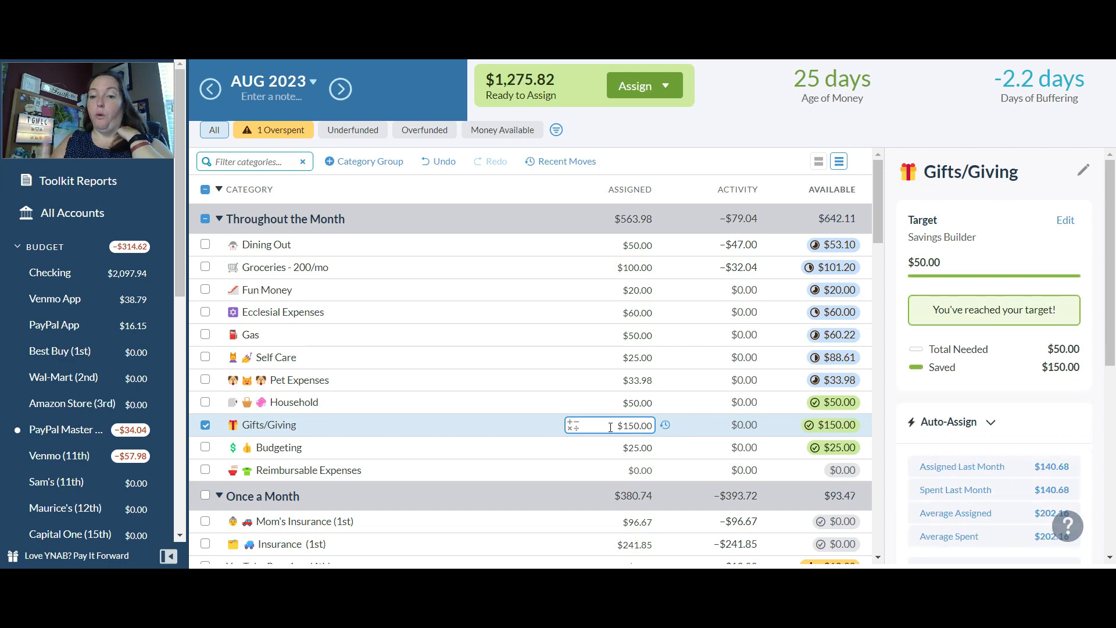
left_click(632, 447)
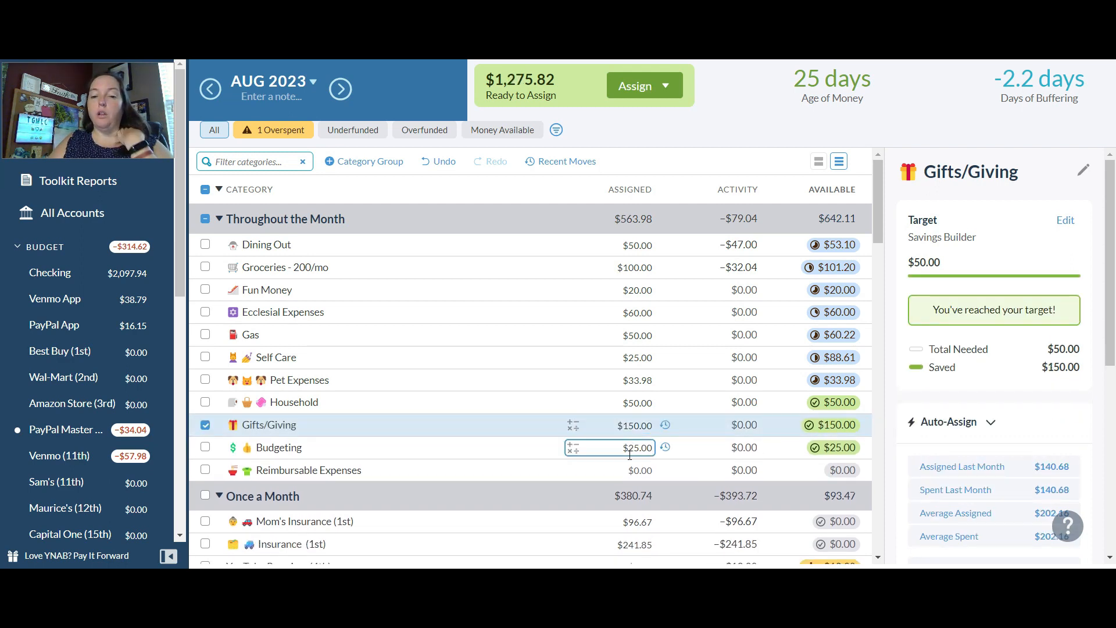
left_click(634, 465)
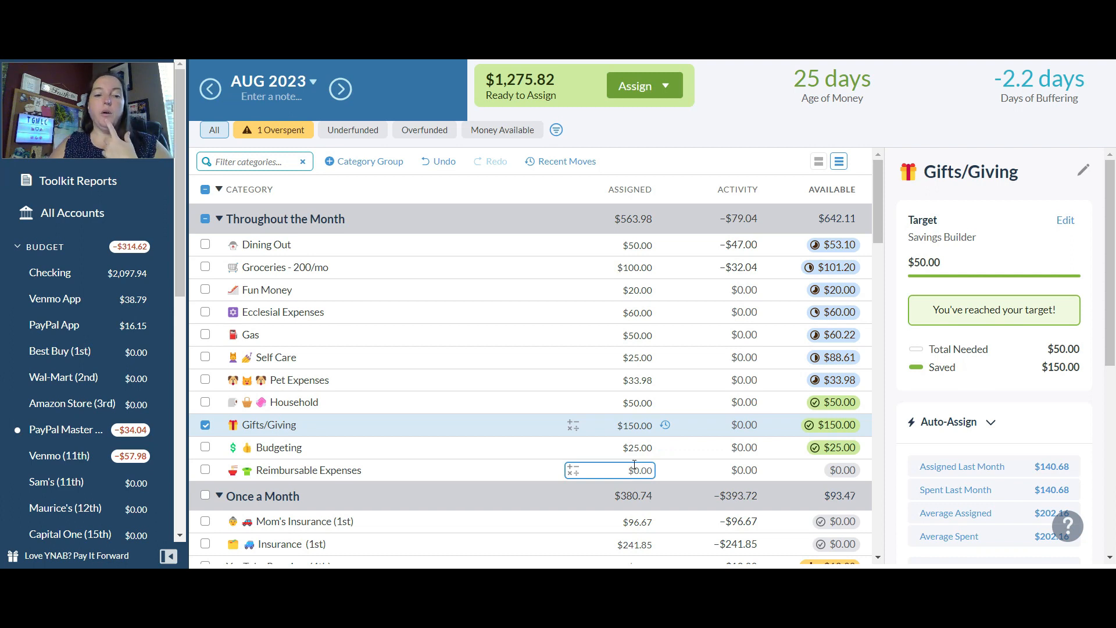
left_click(636, 446)
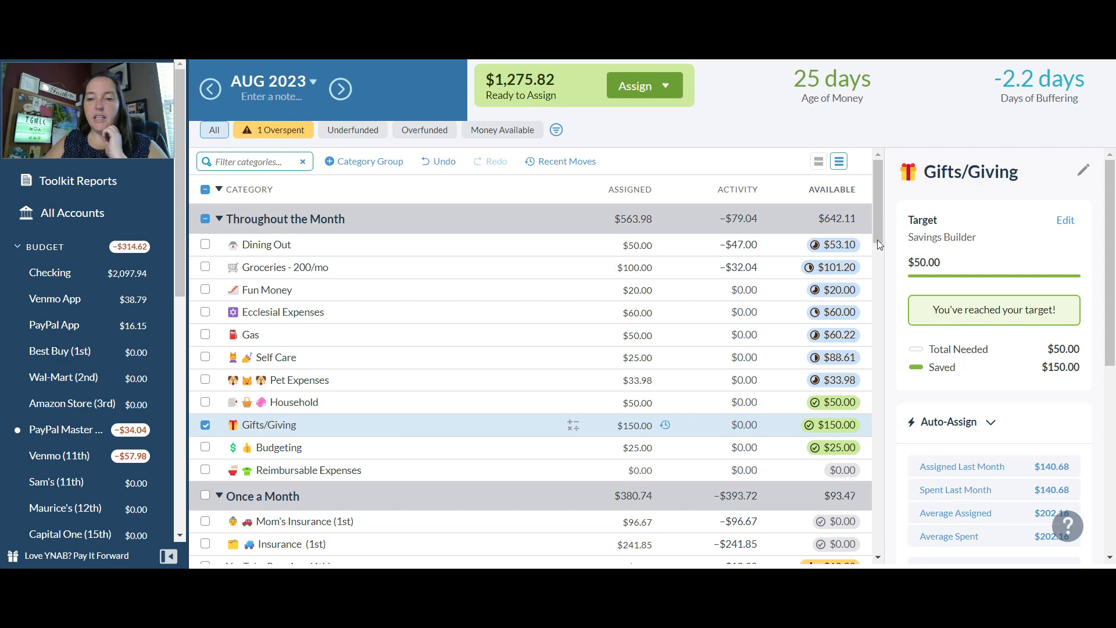
Assign $15 to YouTube Premium (4th) in the Once a Month group for August 2023
left_click_drag(878, 217, 880, 273)
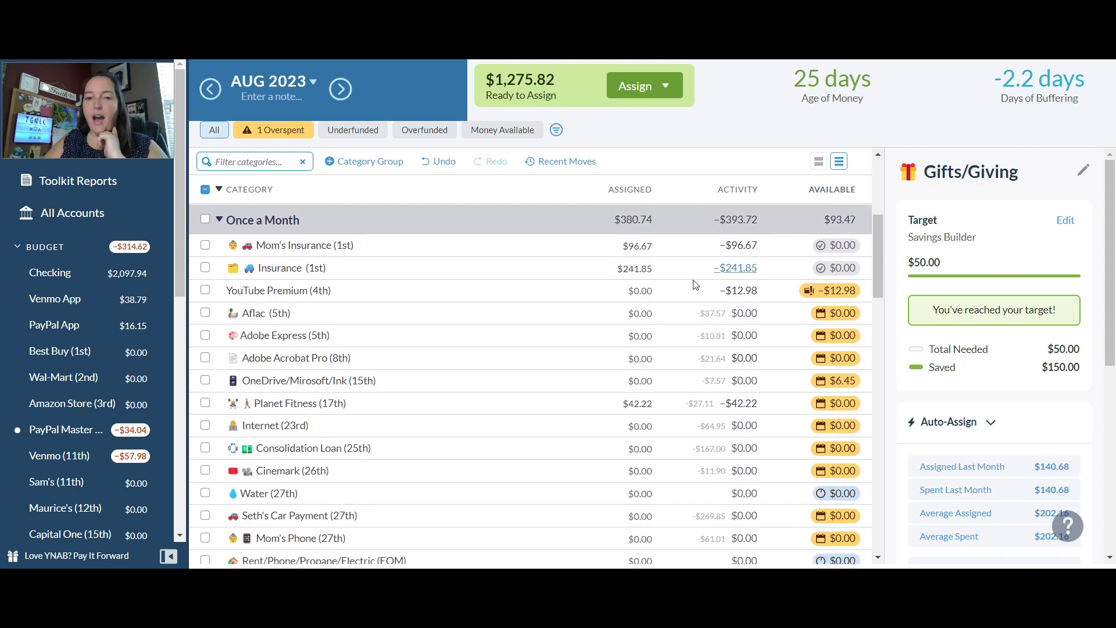
left_click(642, 290)
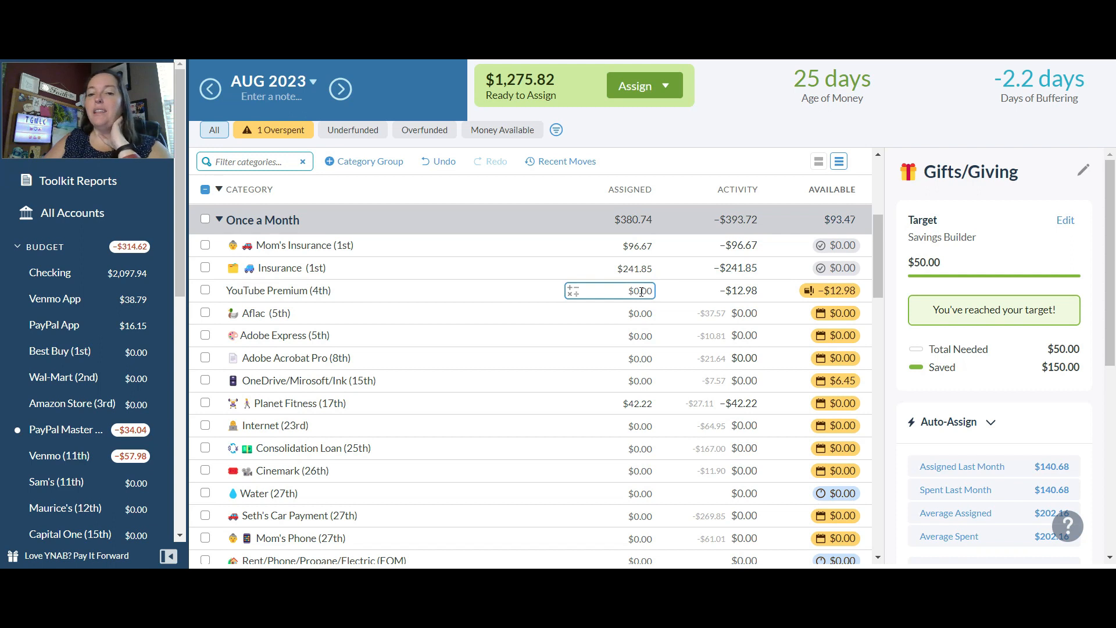
left_click(641, 292)
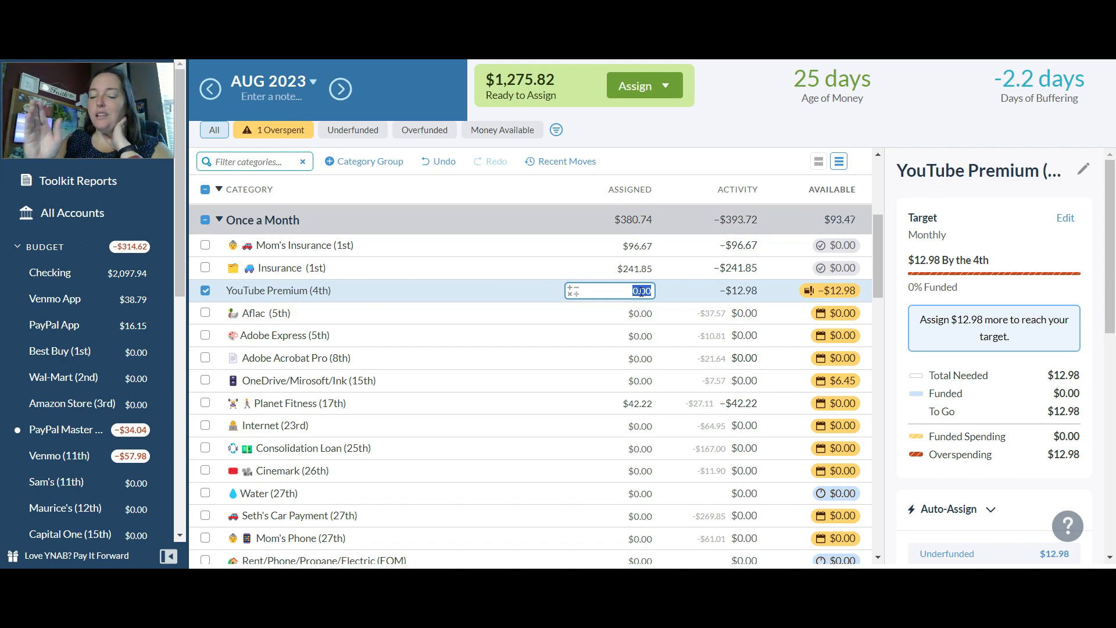
type("15")
key("Return")
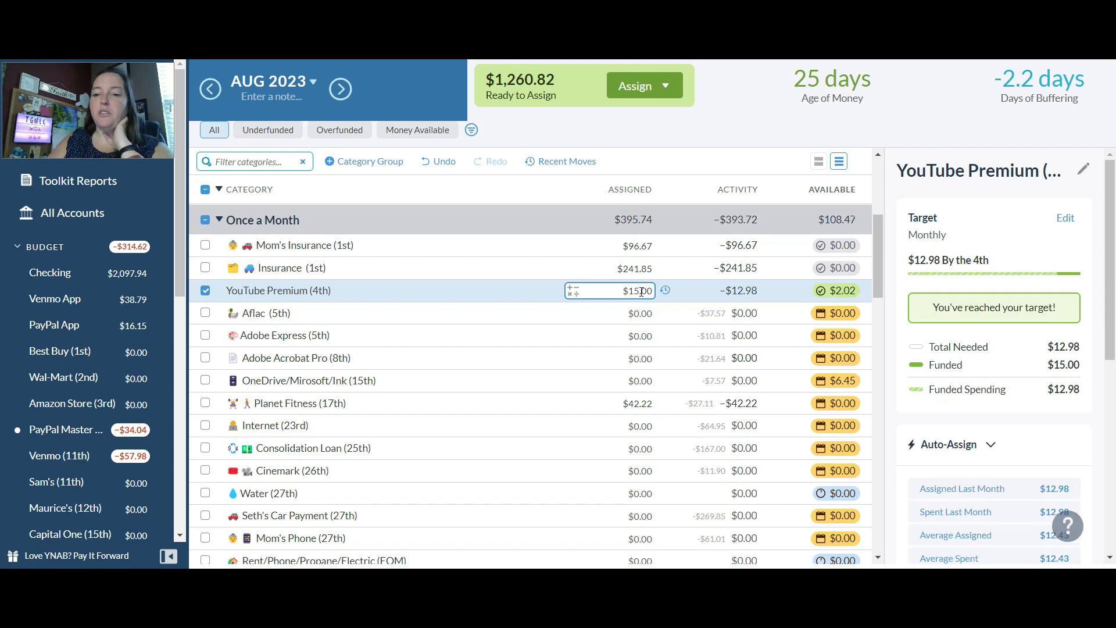
Assign the underfunded amounts of $37.57 to Aflac (5th) and $10.81 to Adobe Express (5th) in the Once a Month group
left_click(640, 313)
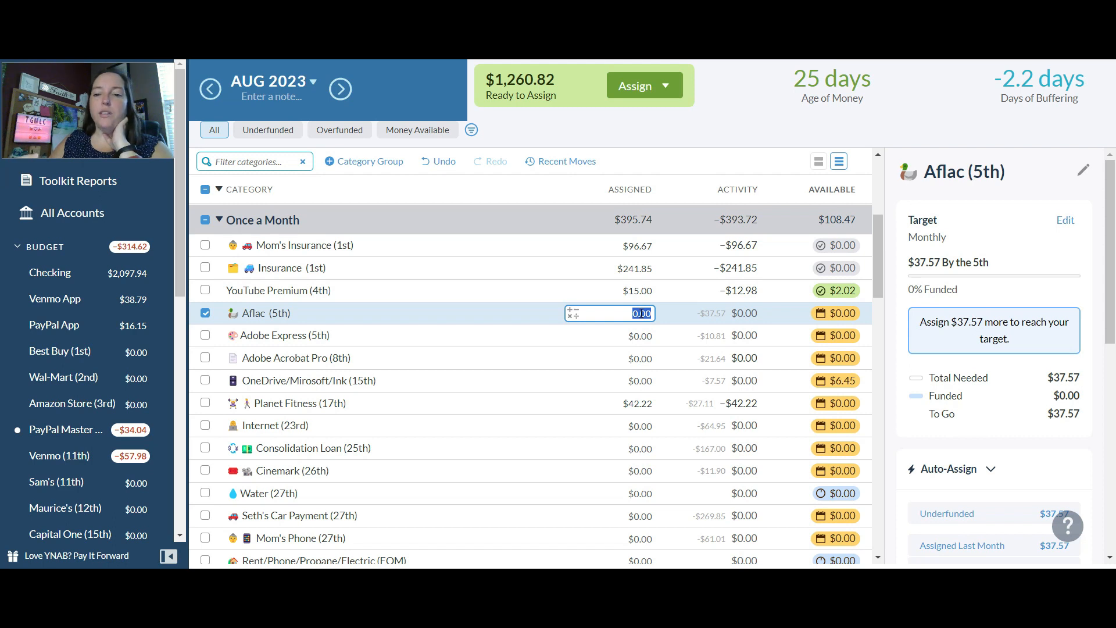
left_click(932, 513)
right_click(934, 508)
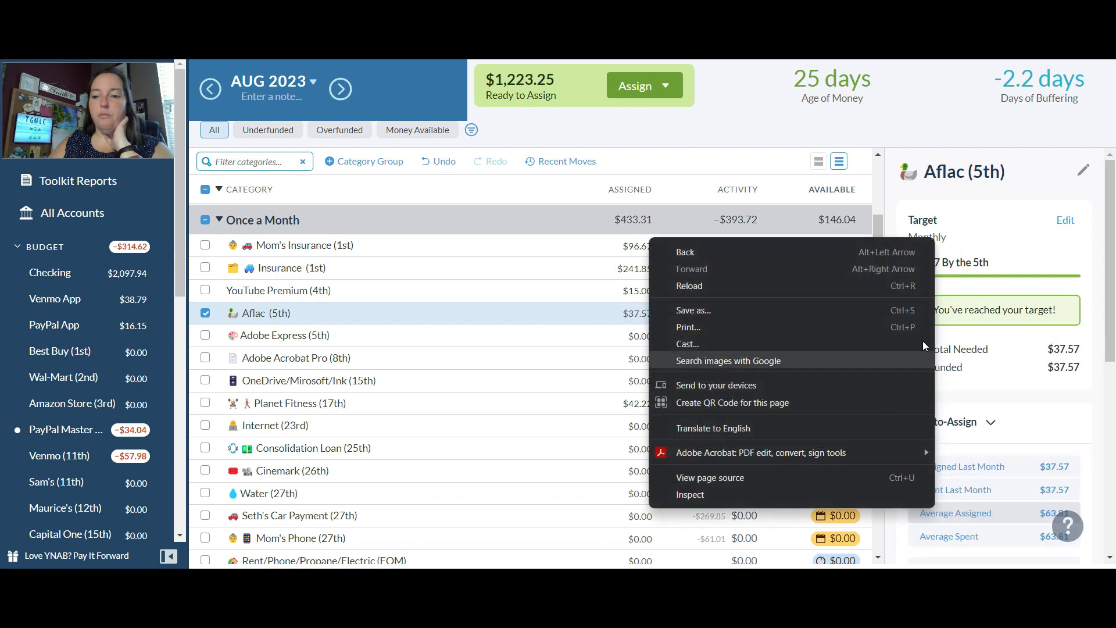
left_click(953, 107)
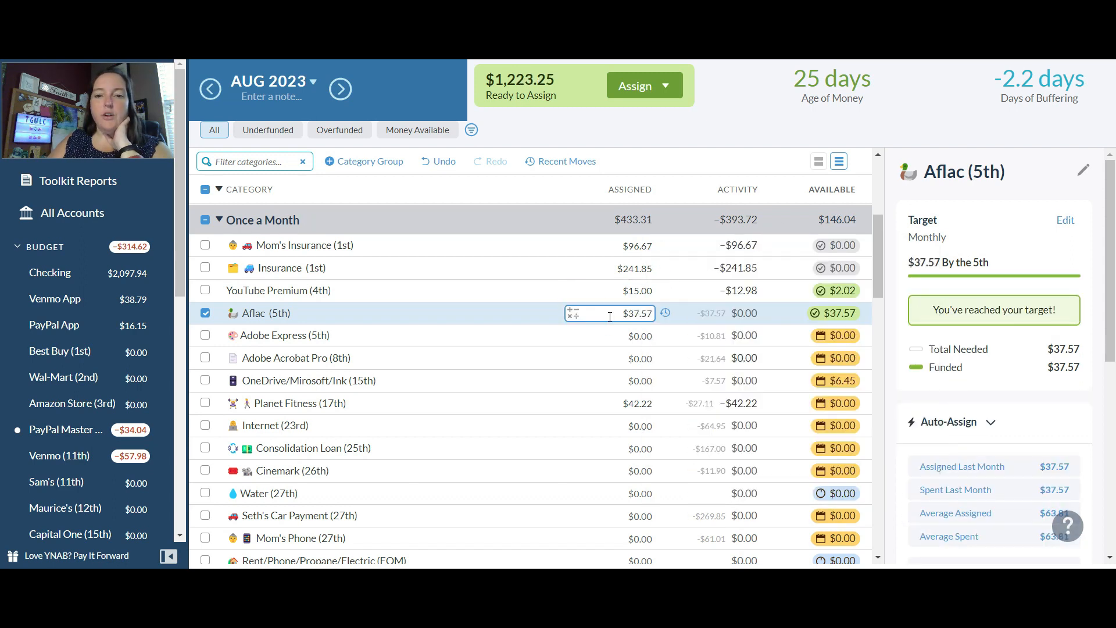
left_click(628, 329)
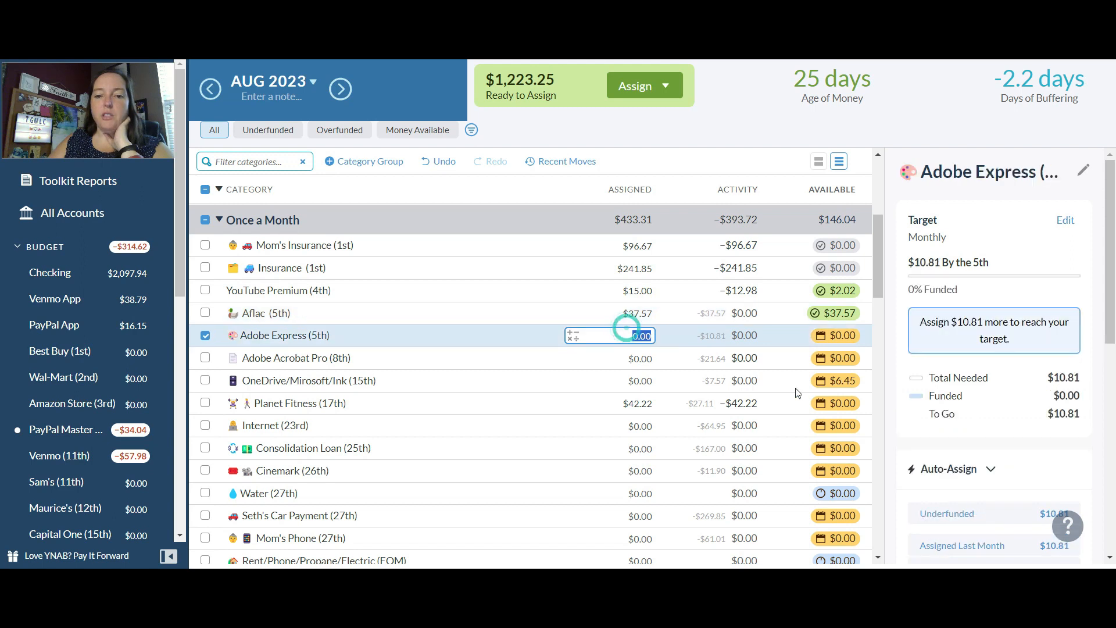
left_click(952, 517)
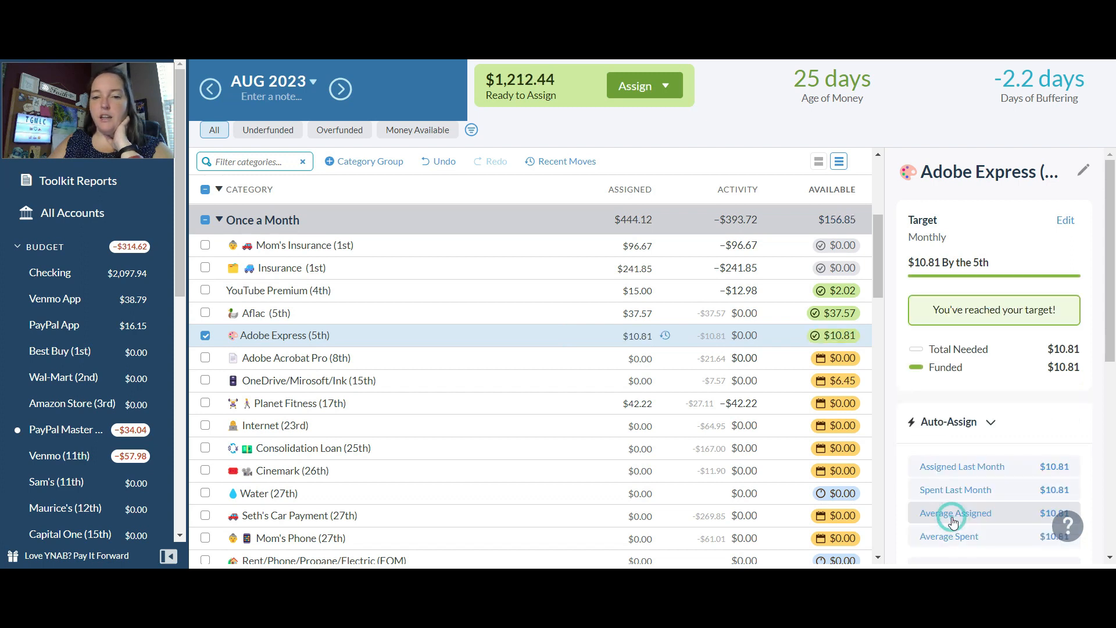
left_click(818, 298)
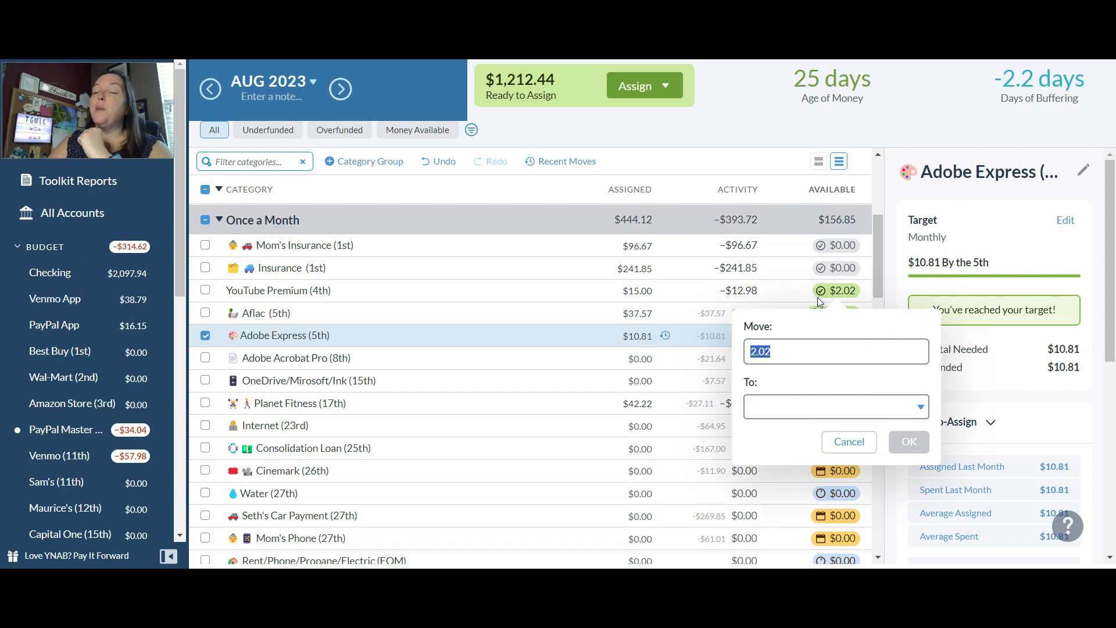
left_click(785, 138)
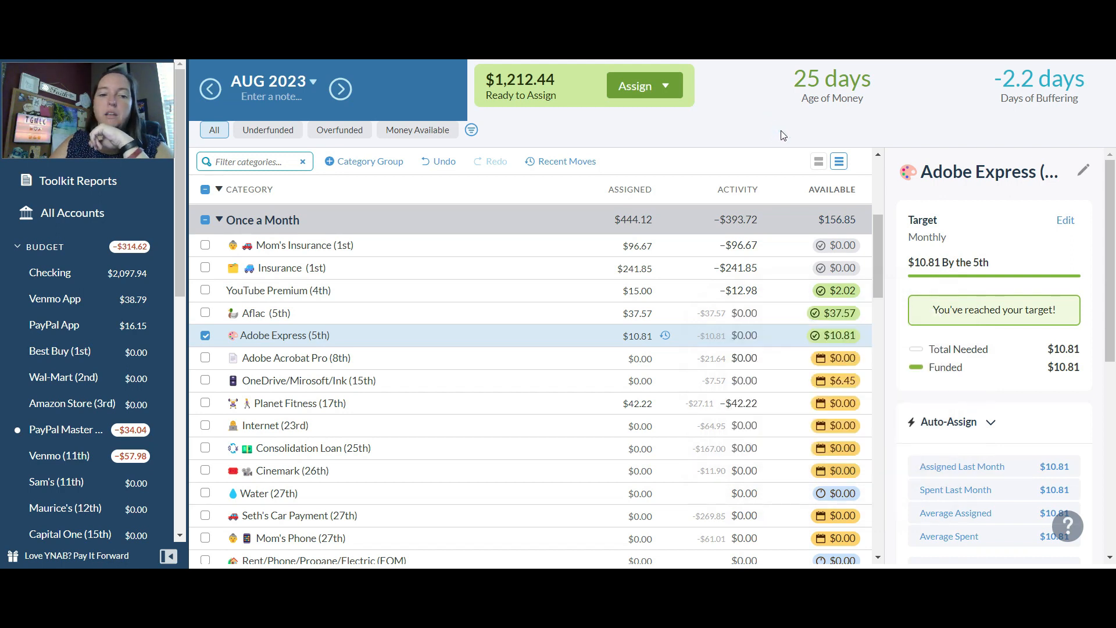
Hide the Adobe Acrobat Pro (8th) category in the Once a Month group
left_click(205, 336)
left_click(205, 358)
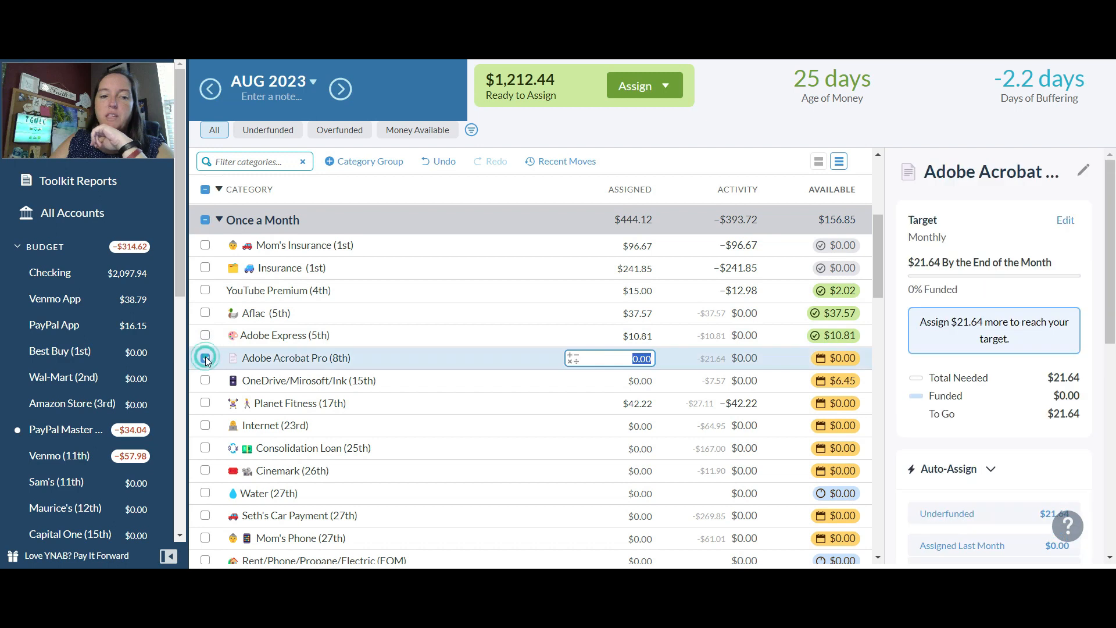
left_click(264, 360)
left_click(174, 435)
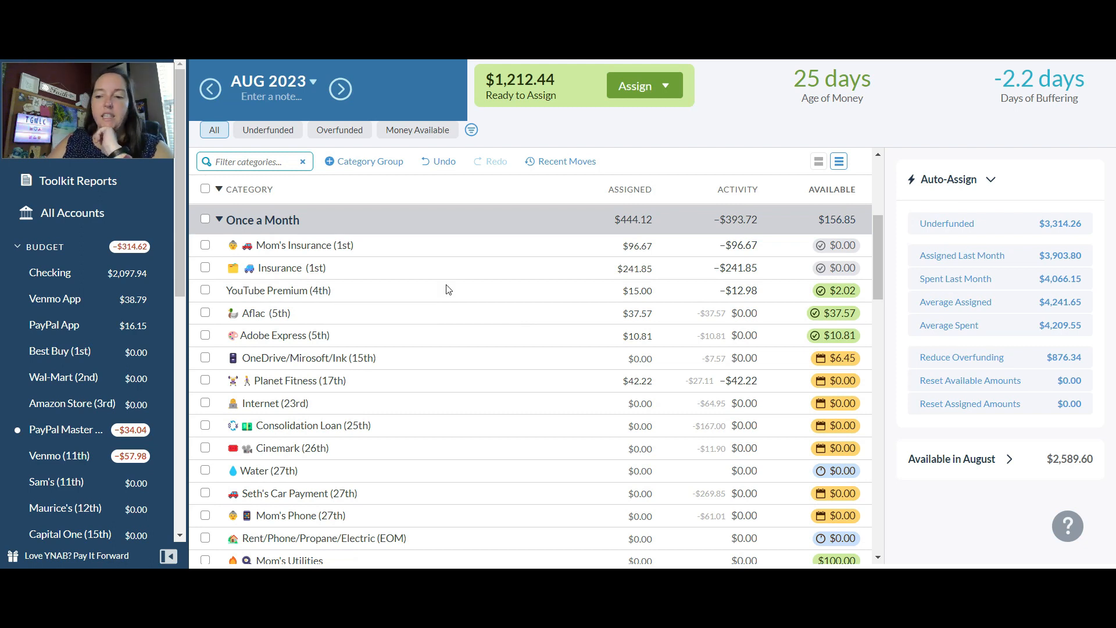
Assign $50 to Car Maintenance in the Surprise Expenses group for August 2023
left_click_drag(879, 226, 879, 304)
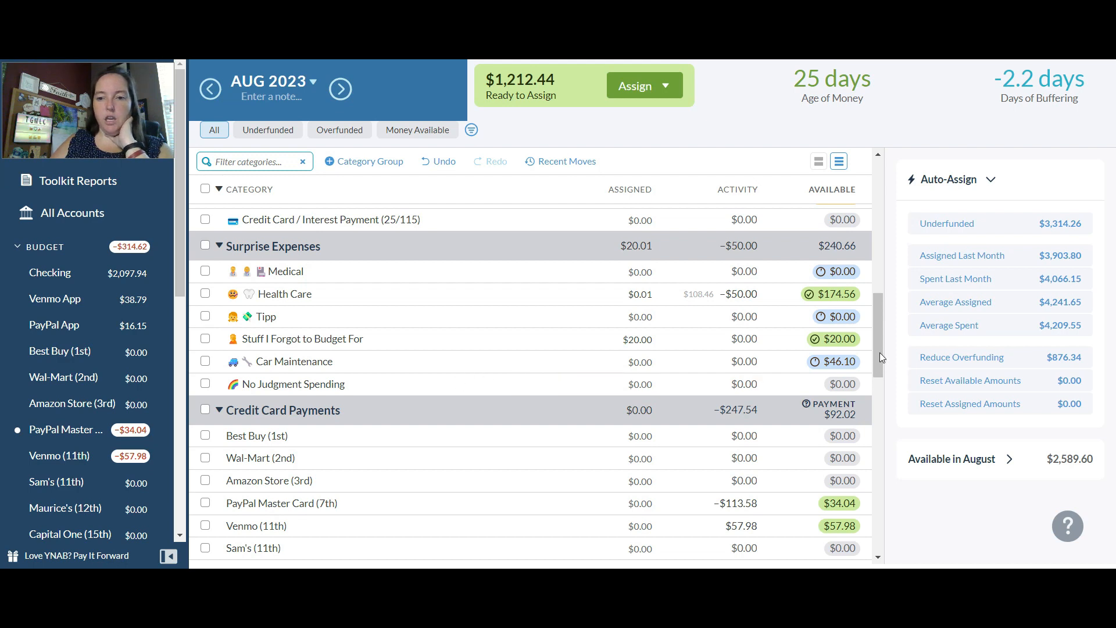
left_click(646, 362)
type("+50")
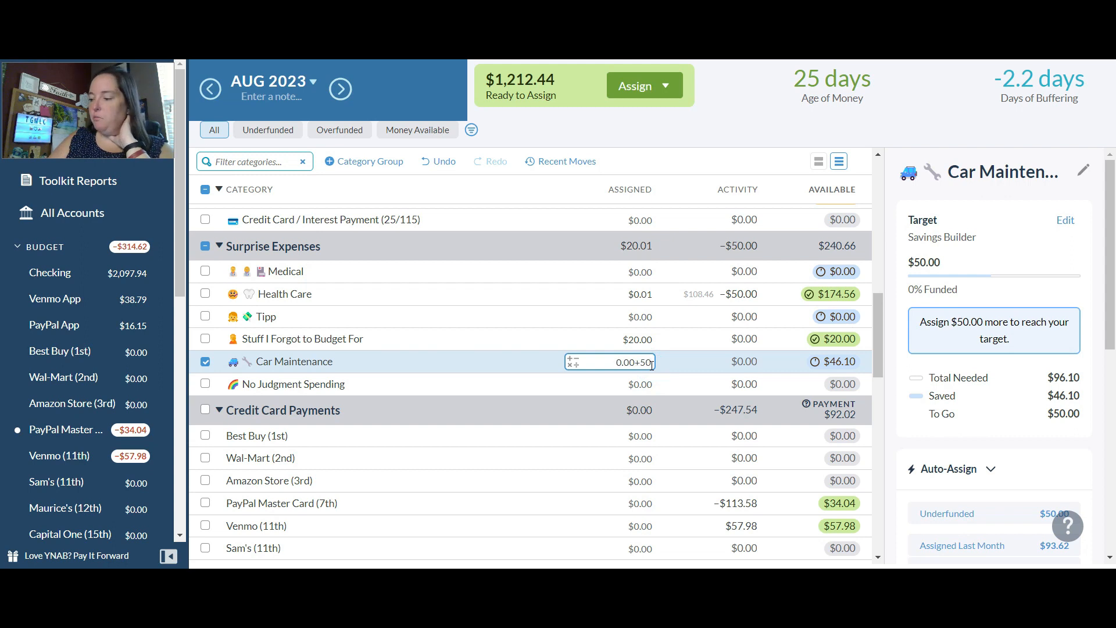
key("Return")
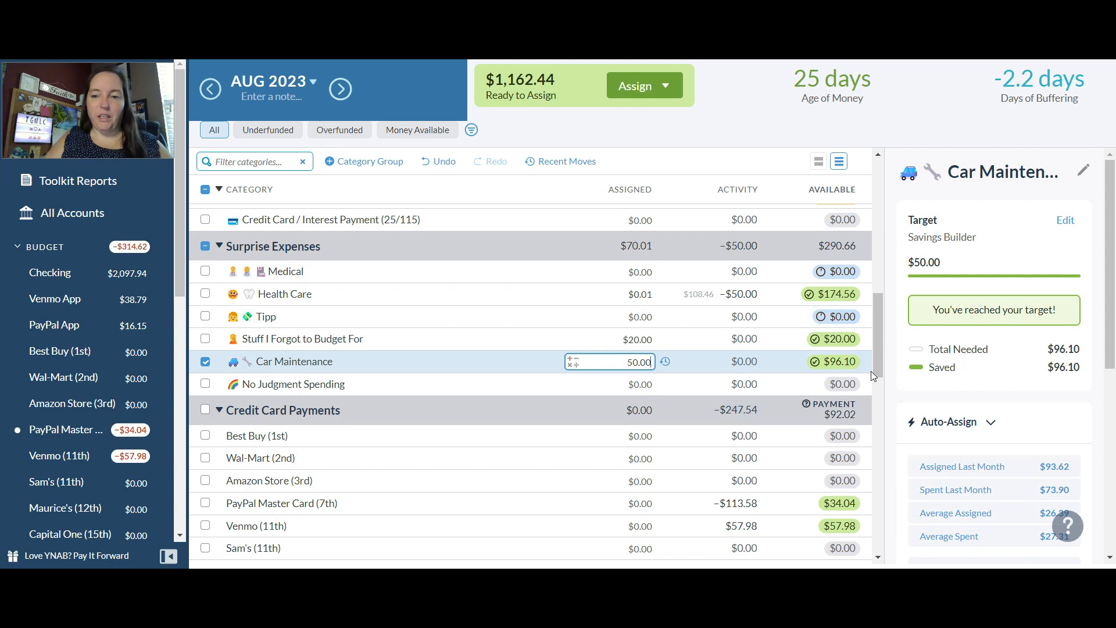
Collapse the Credit Card Payments group and assign $25 to Clothes and $50 to Vacation under Quality of Life Goals
left_click_drag(874, 364, 883, 393)
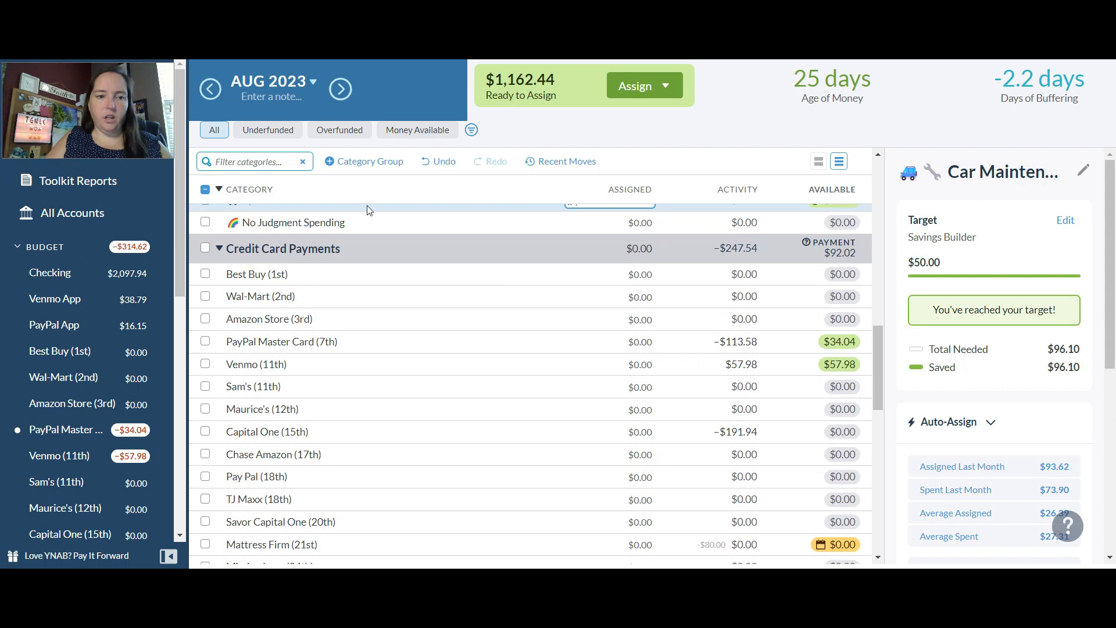
left_click(219, 248)
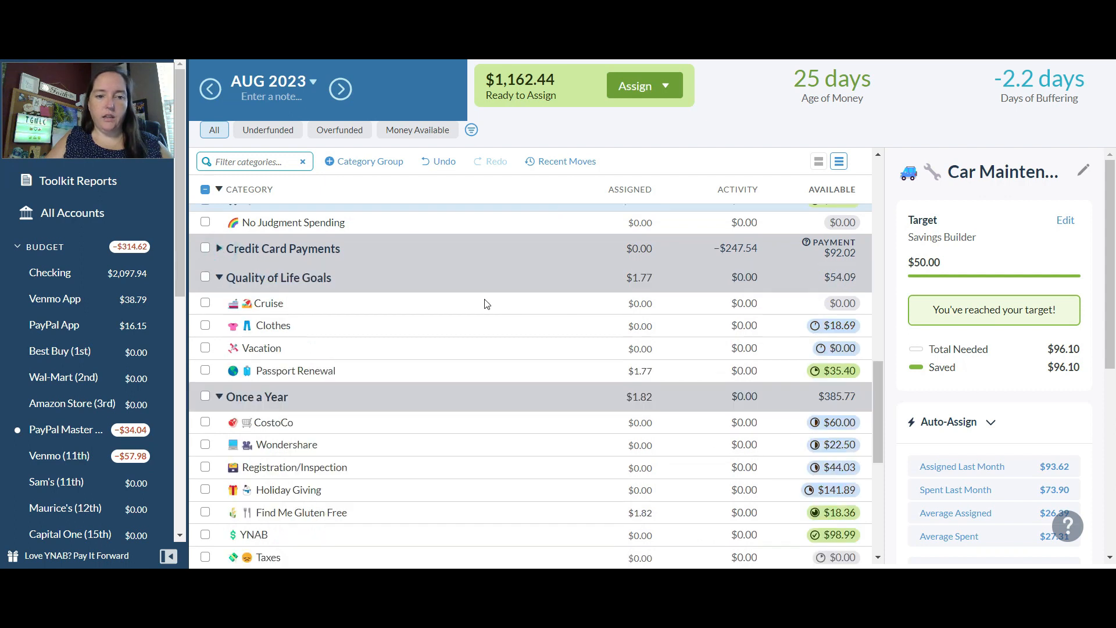
left_click(634, 329)
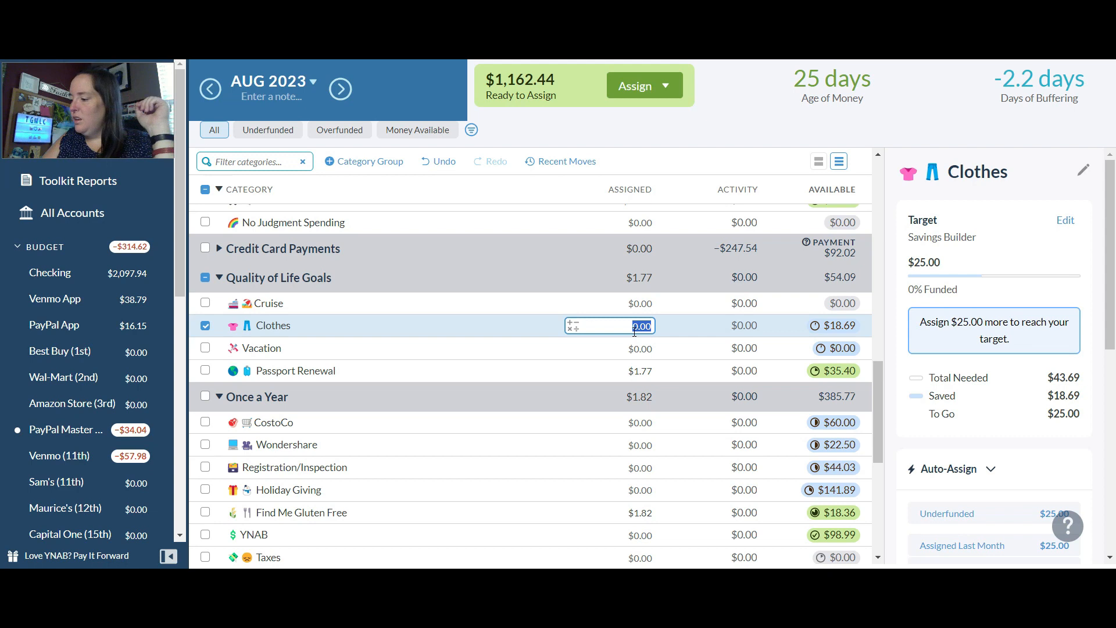
type("25")
key("Return")
left_click(640, 349)
type("50")
key("Return")
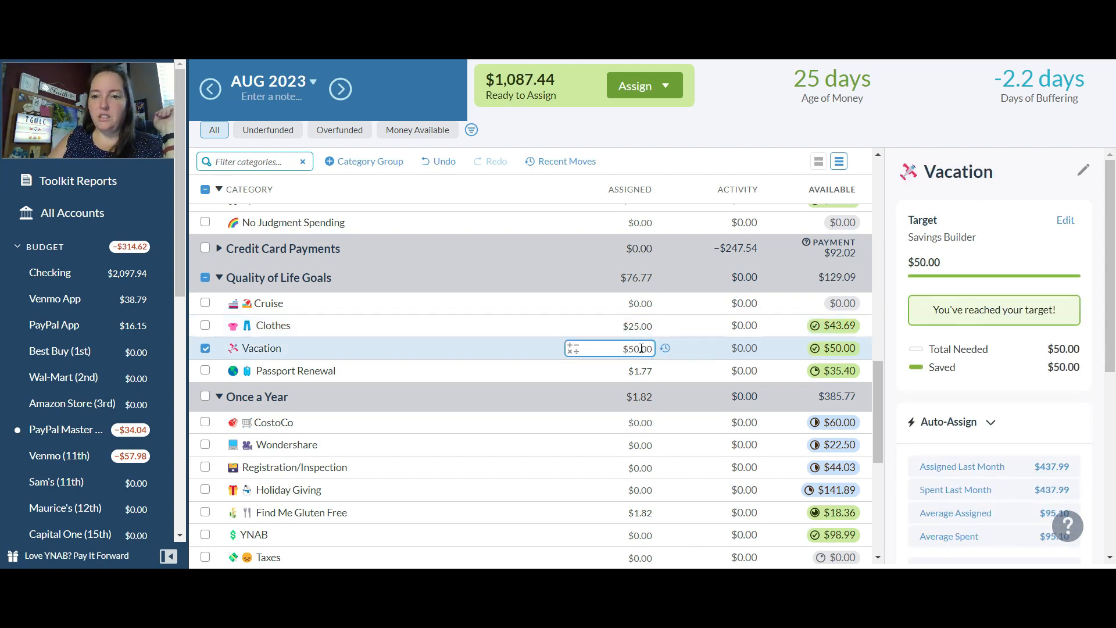
left_click(641, 365)
left_click(639, 324)
left_click(640, 307)
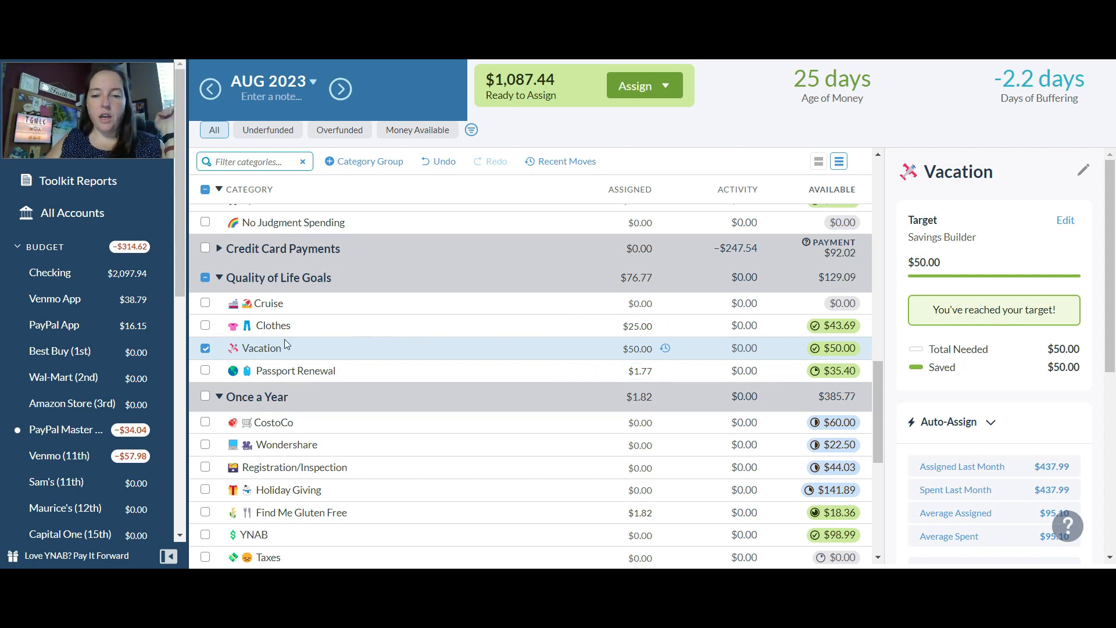
left_click(205, 348)
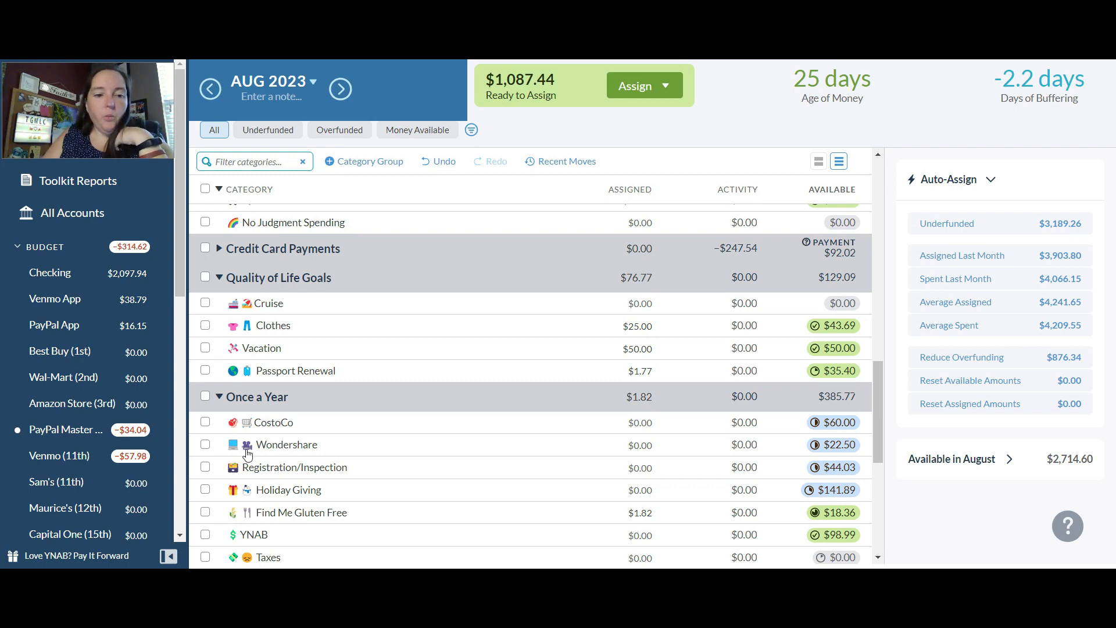
Assign the underfunded amounts of $7.50 to Wondershare and $20 to CostoCo in the Once a Year group
left_click(647, 445)
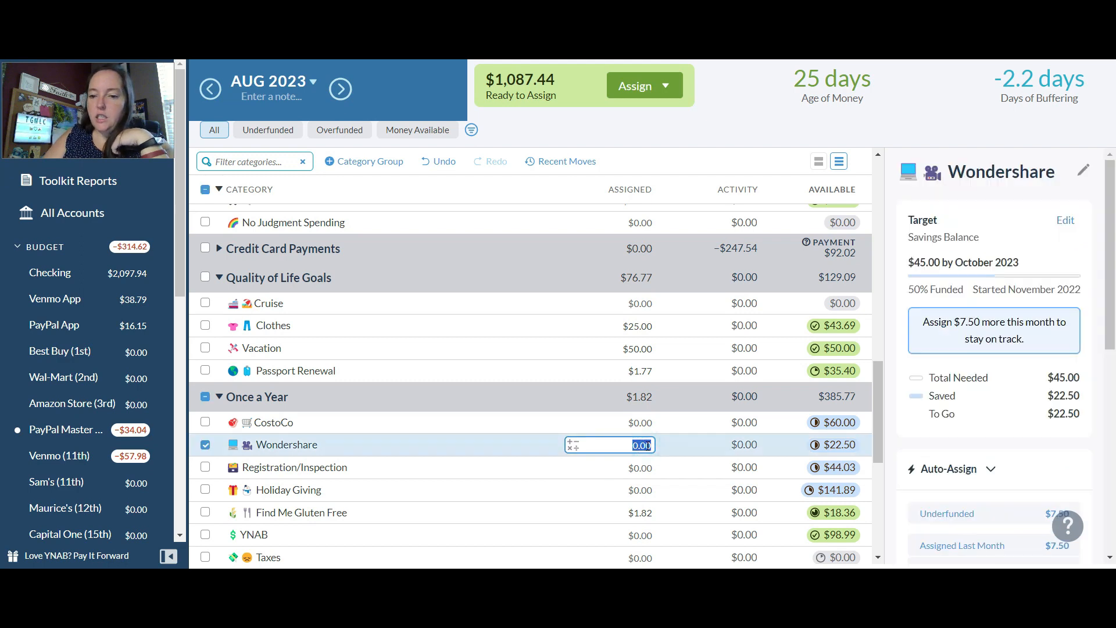
left_click(954, 514)
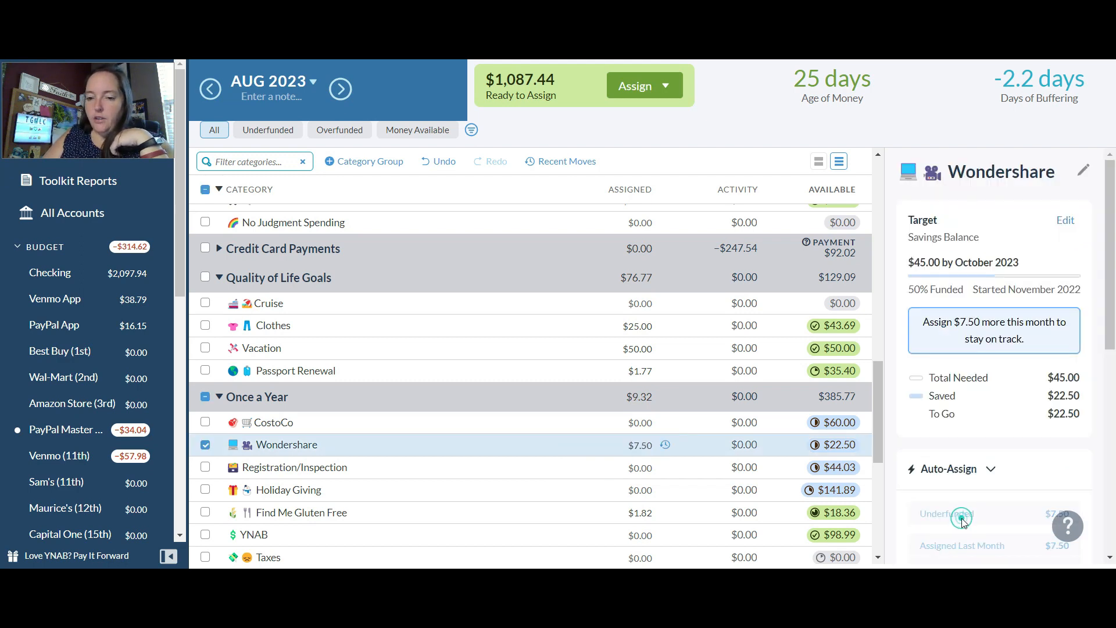
left_click(648, 424)
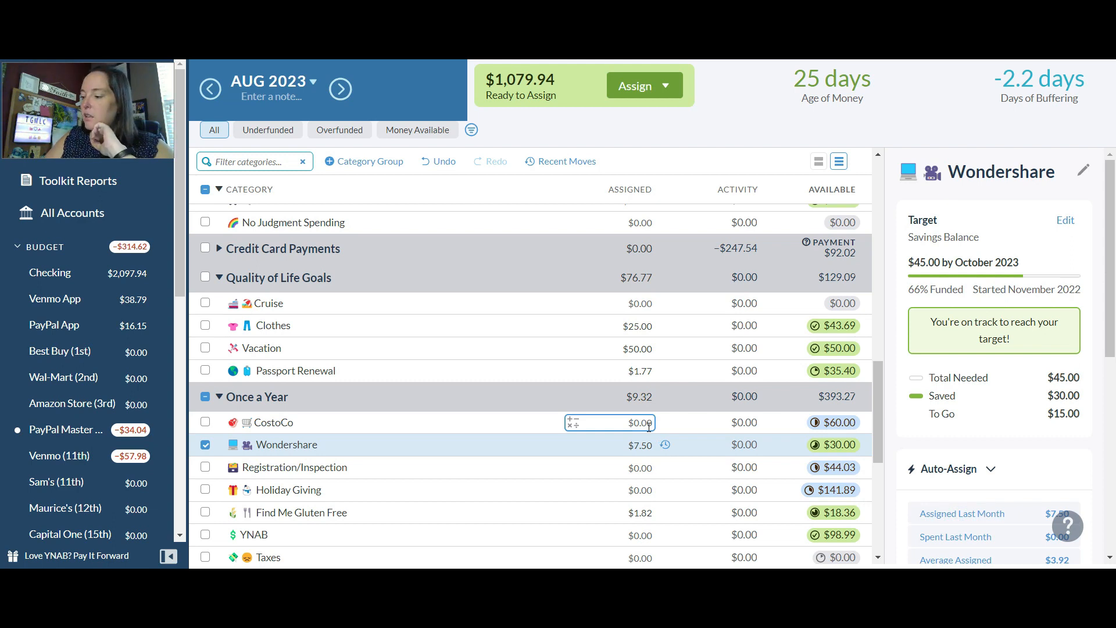
left_click(649, 428)
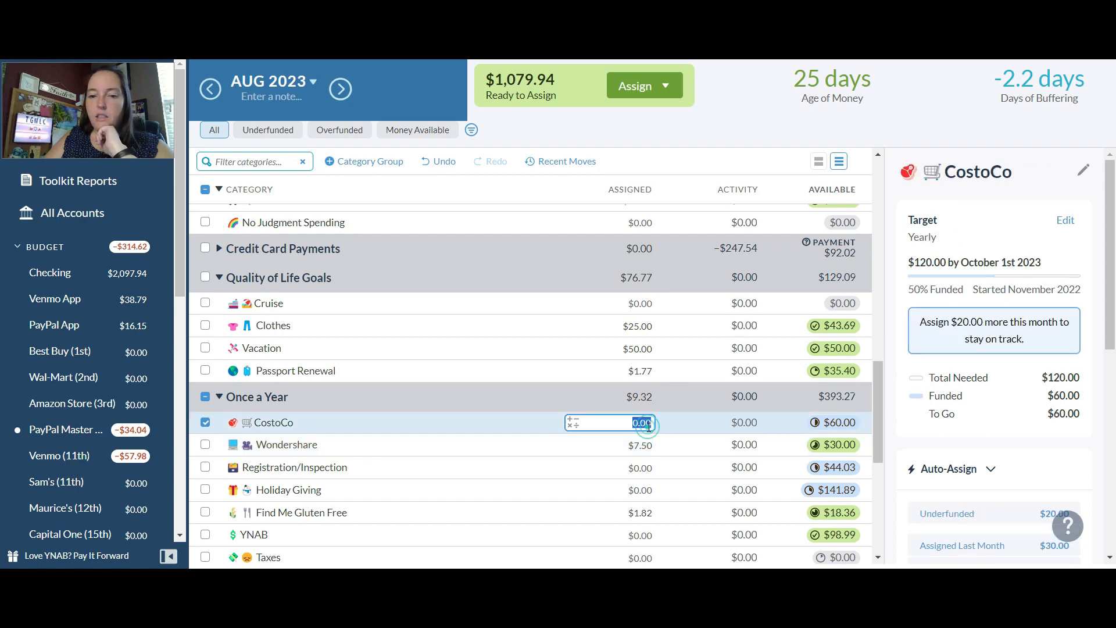
left_click(915, 514)
left_click(915, 514)
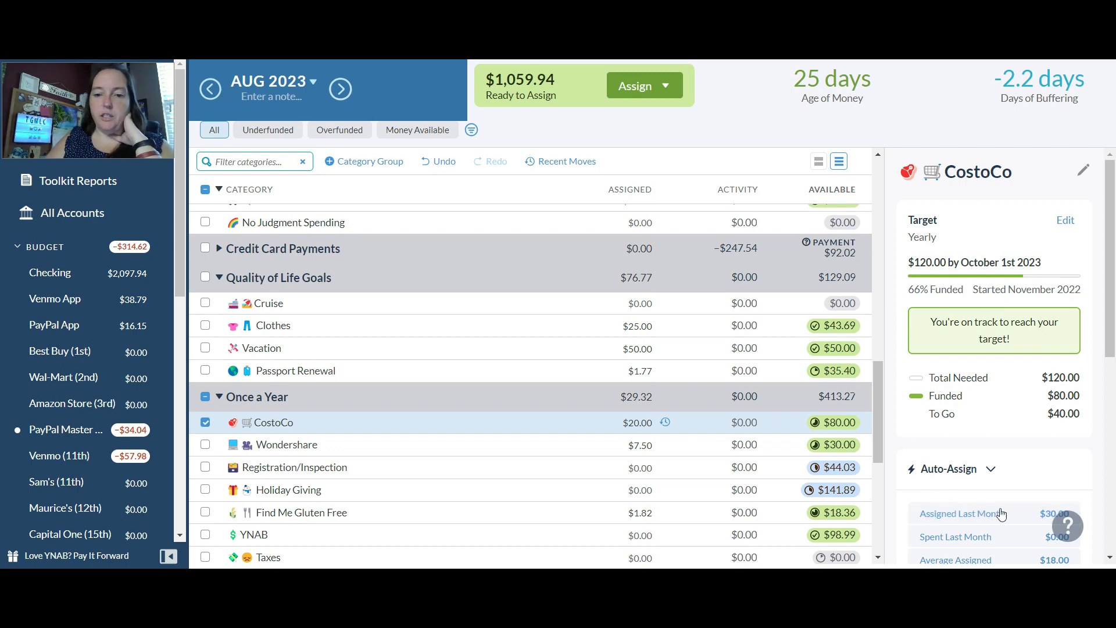
Assign $18.75 to Registration/Inspection and $85 to Holiday Giving in the Once a Year group
scroll(1112, 312, "down", 1)
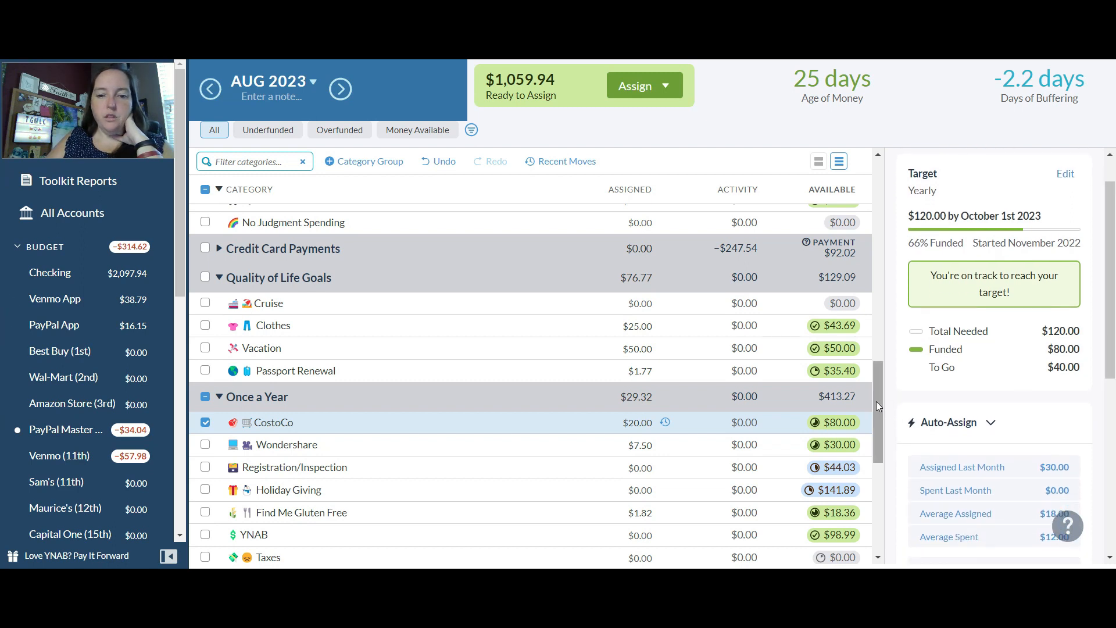
left_click_drag(878, 399, 878, 434)
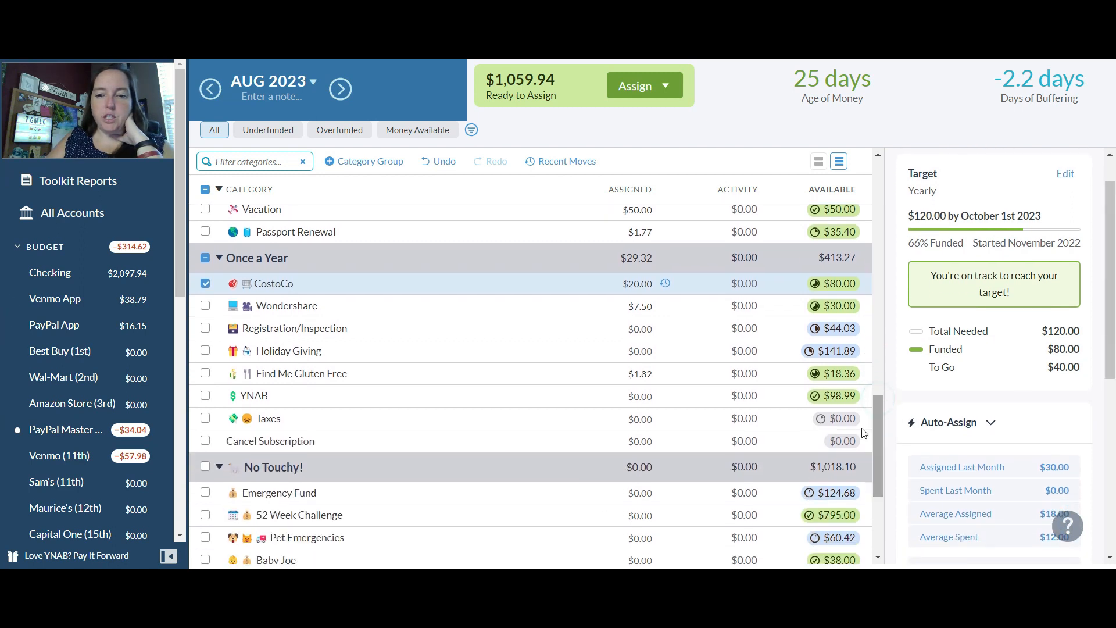
left_click(671, 333)
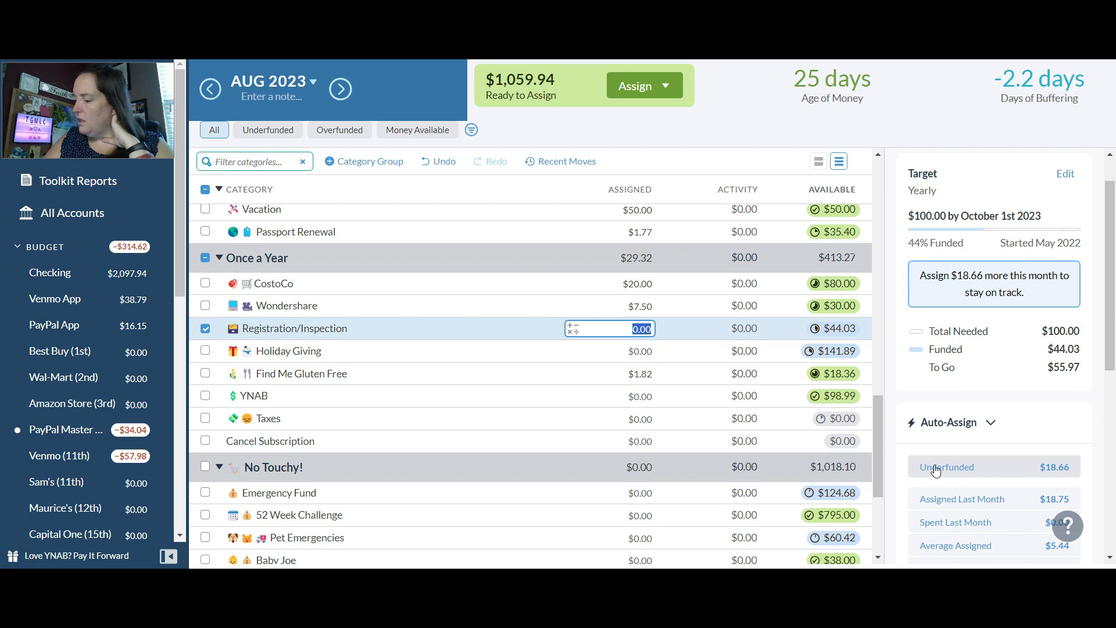
type("18.75")
key("Return")
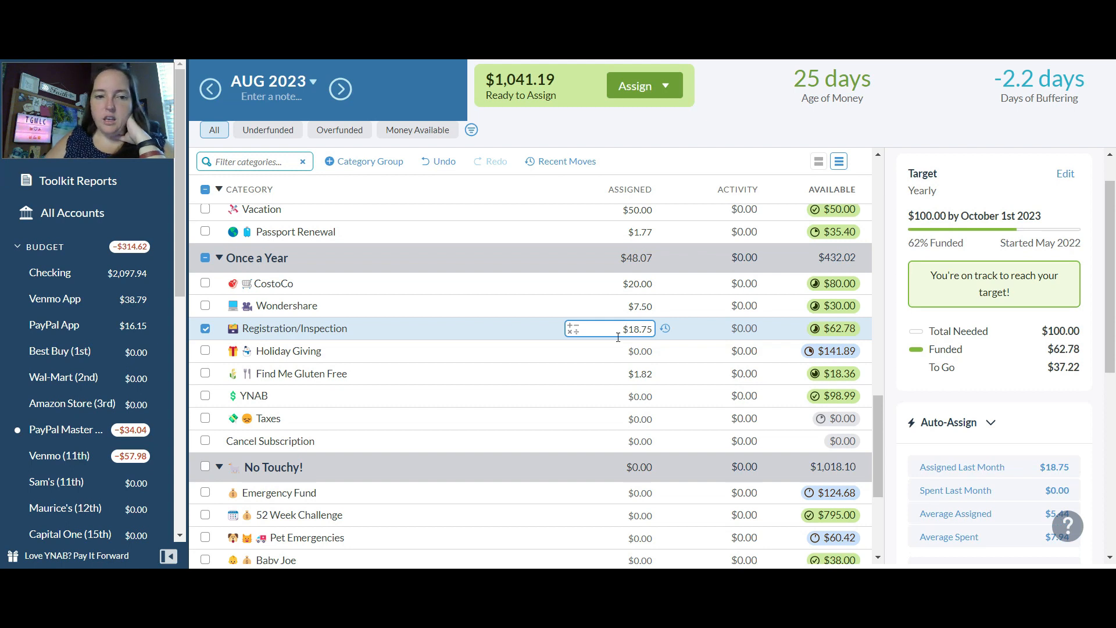
left_click(648, 351)
type("85")
key("Return")
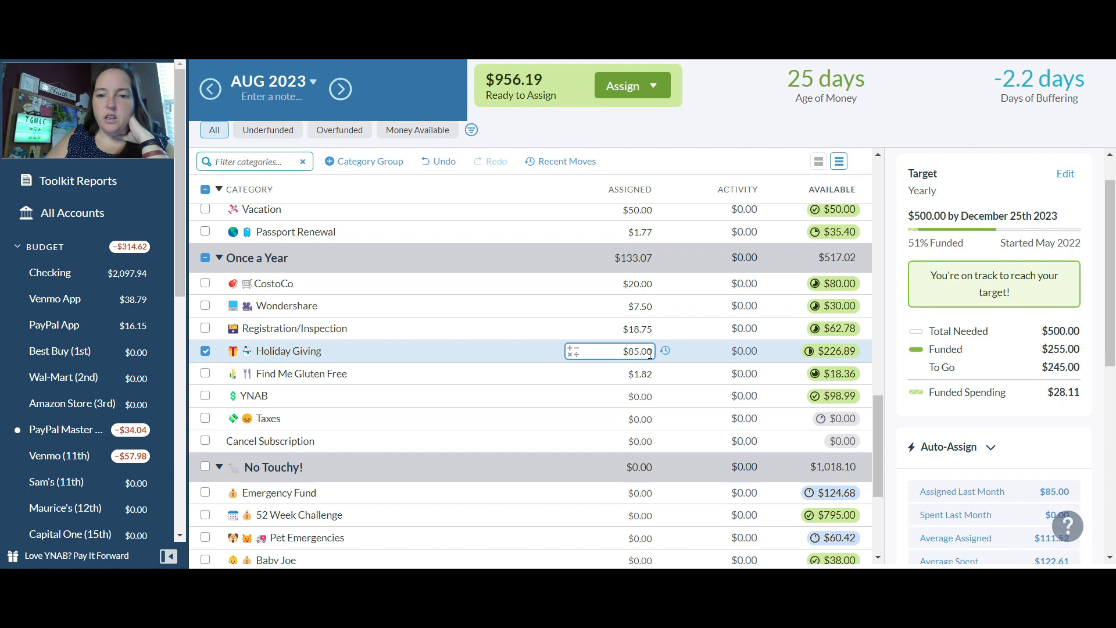
left_click(647, 374)
left_click(642, 396)
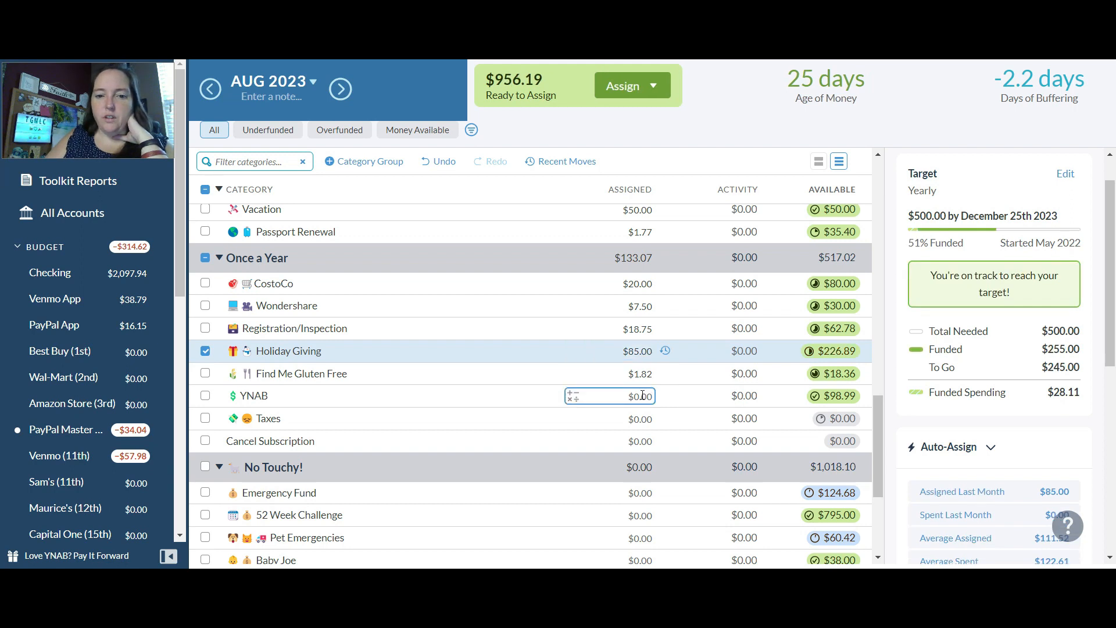
left_click(640, 413)
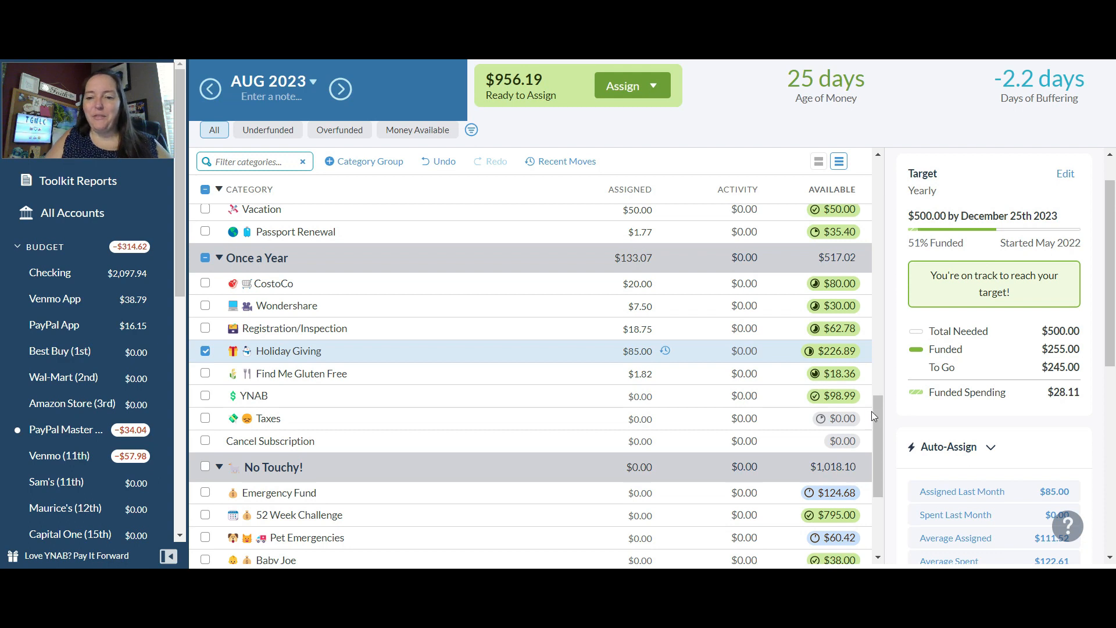
Assign $200 to Emergency Fund and $53 to 52 Week Challenge in the No Touchy! group
left_click_drag(877, 411, 878, 444)
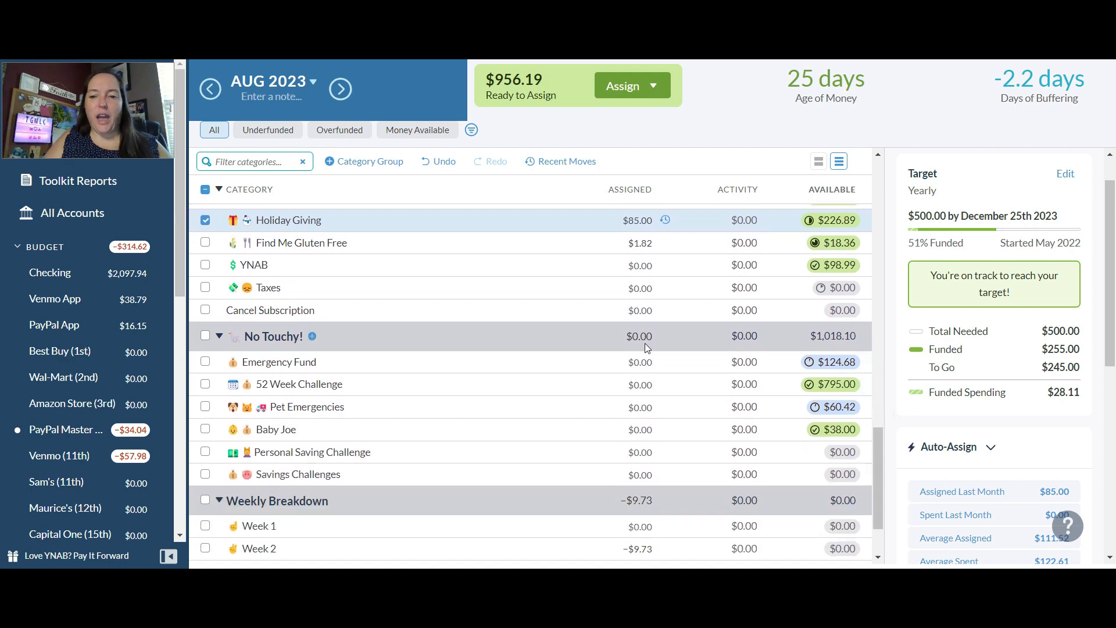
left_click(642, 360)
type("200")
key("Return")
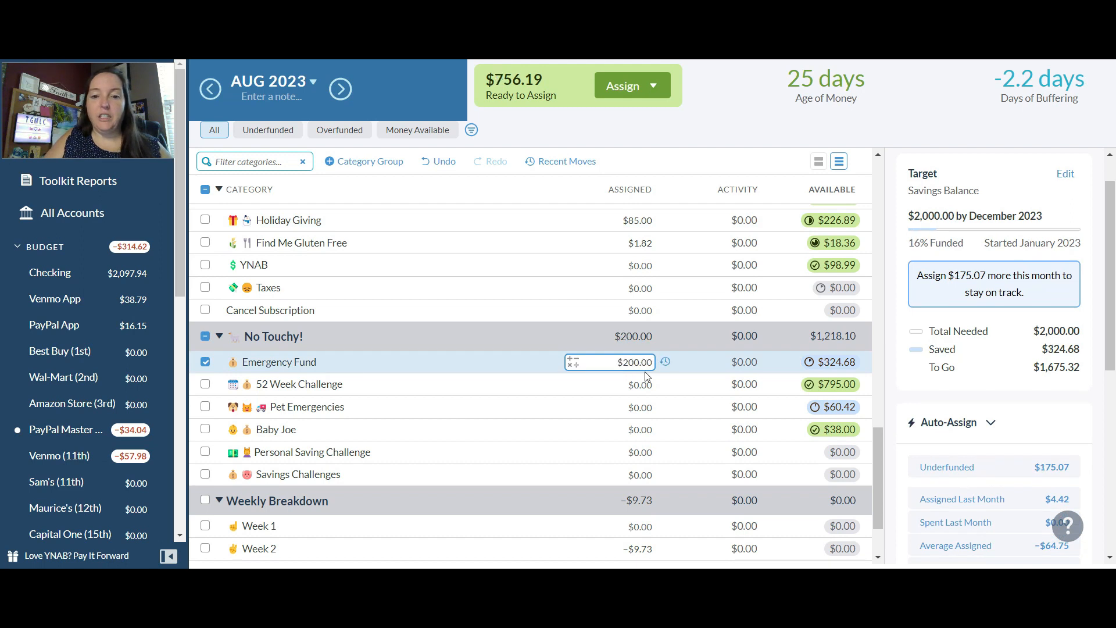
left_click(649, 385)
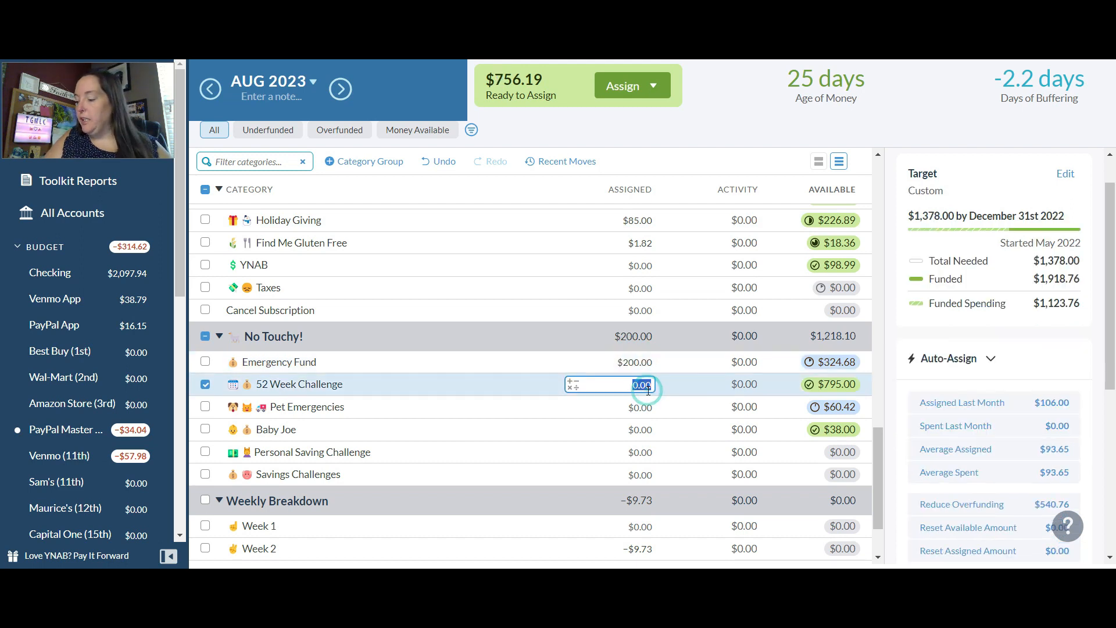
type("53")
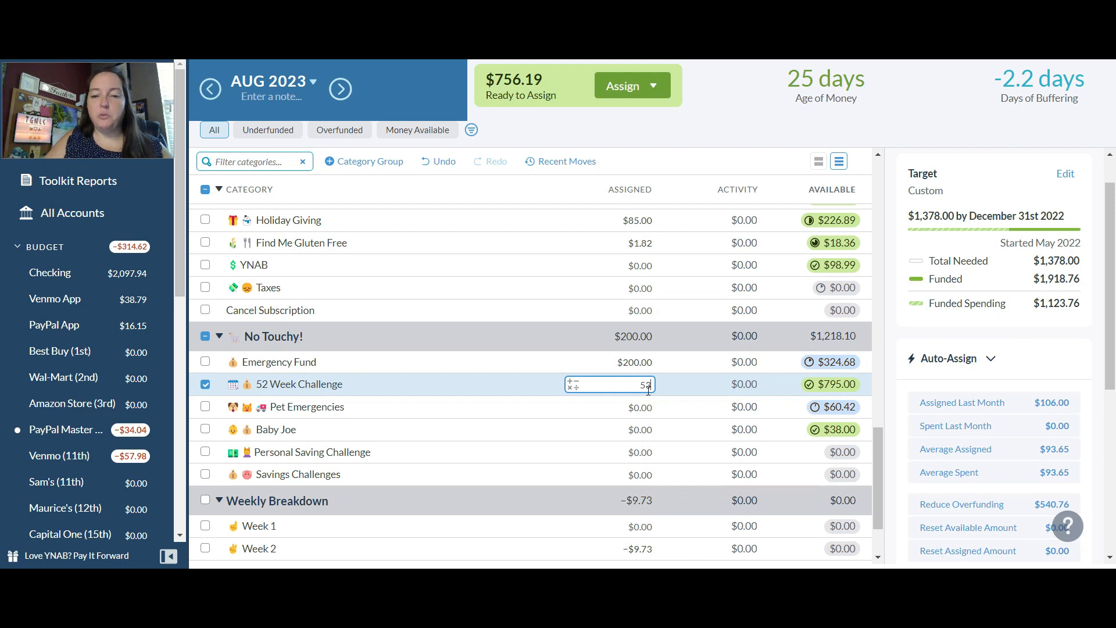
key("Return")
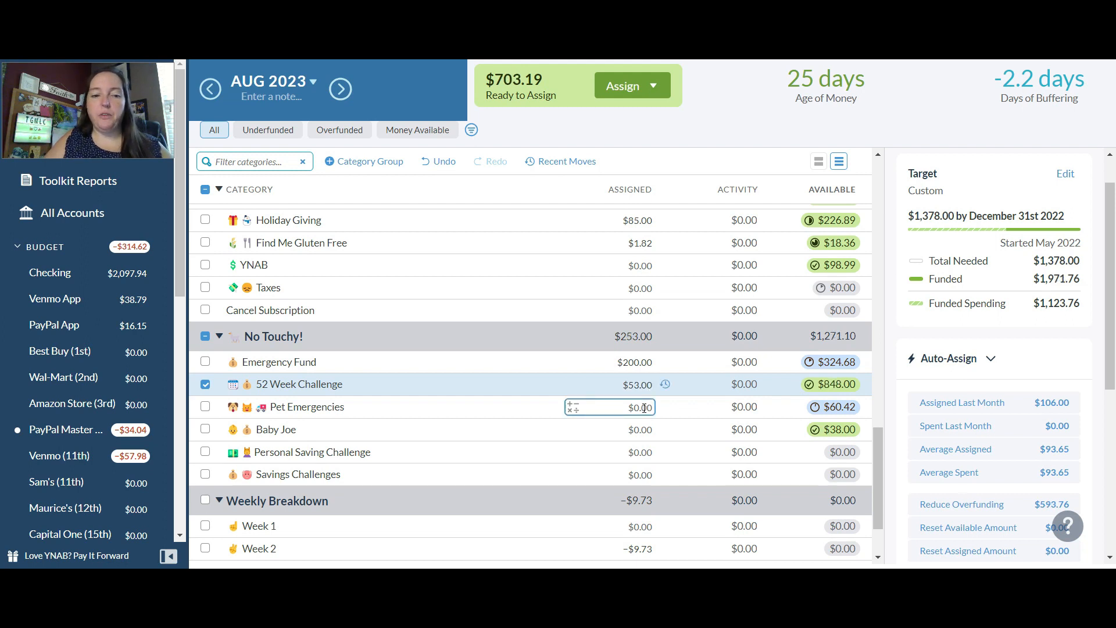
Assign $2 to the baby savings category in the No Touchy! group and deselect that category
left_click(640, 428)
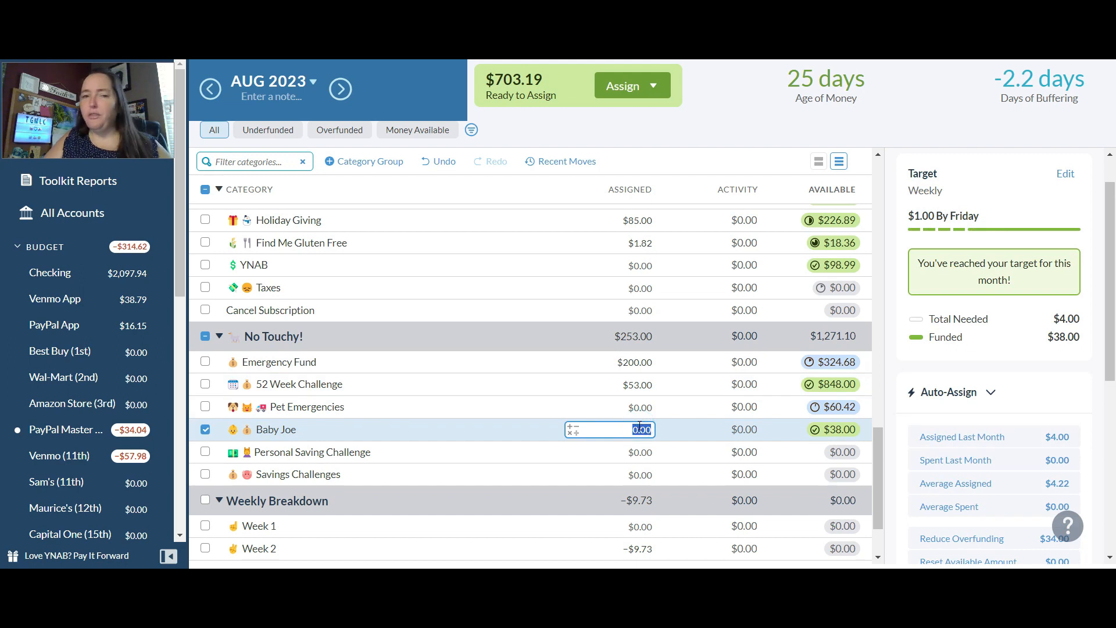
type("2")
key("Return")
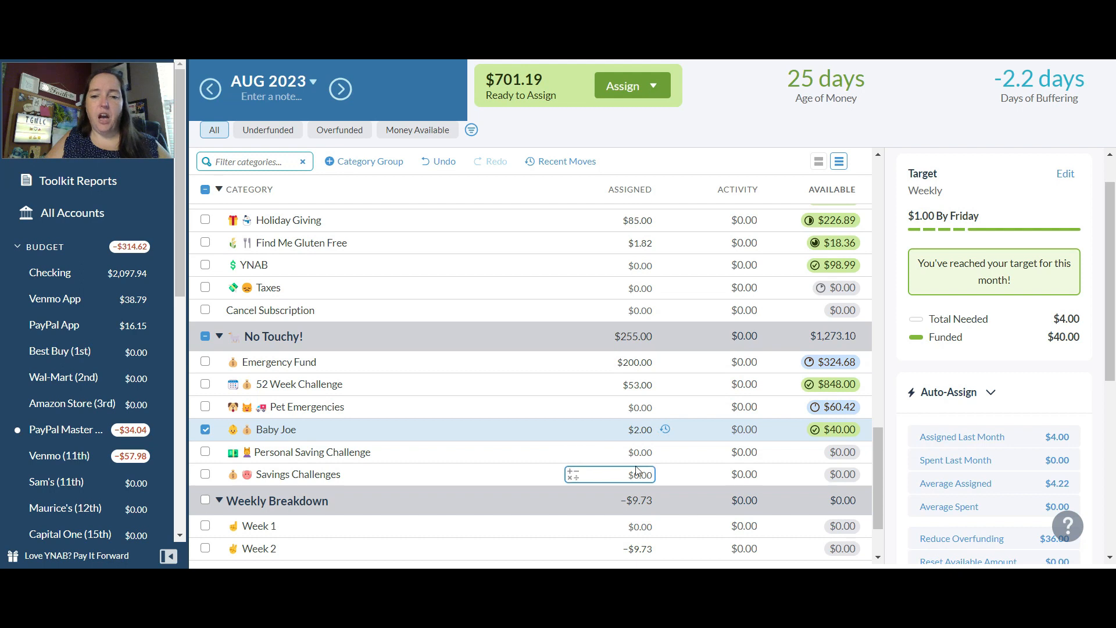
left_click(205, 430)
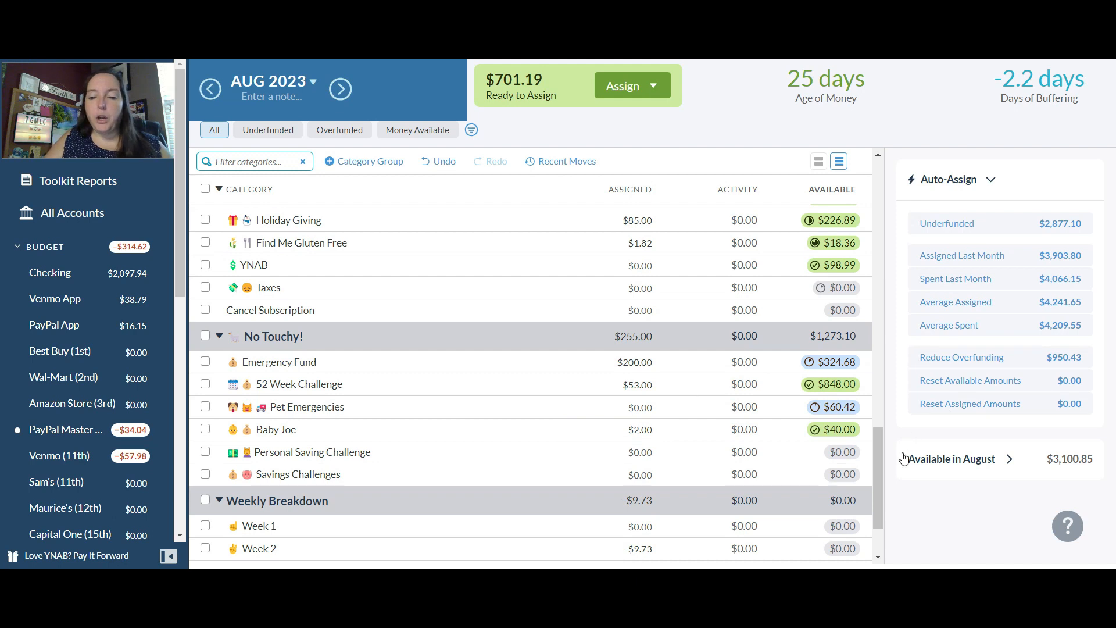
Assign $200 to the car payment category due on the 27th and view its target details
right_click(880, 464)
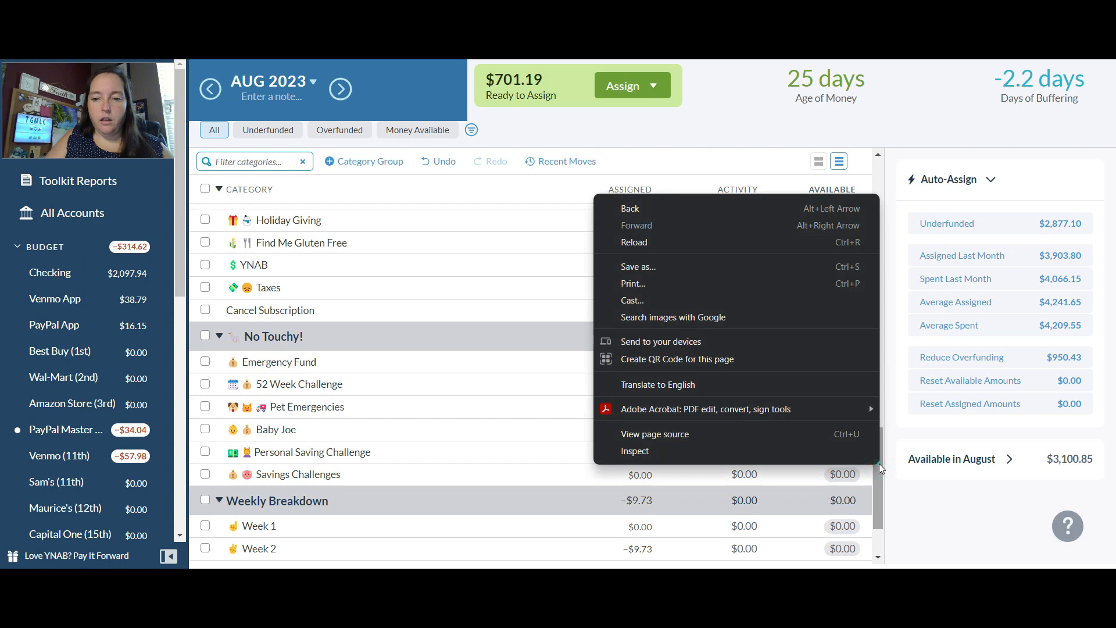
left_click(965, 520)
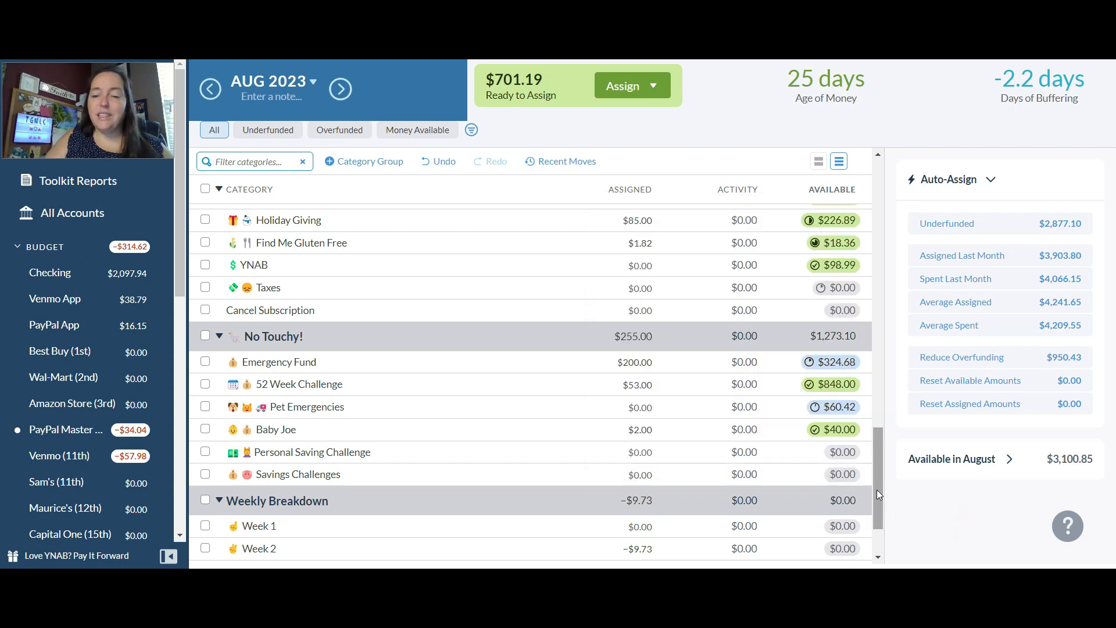
left_click_drag(877, 490, 871, 312)
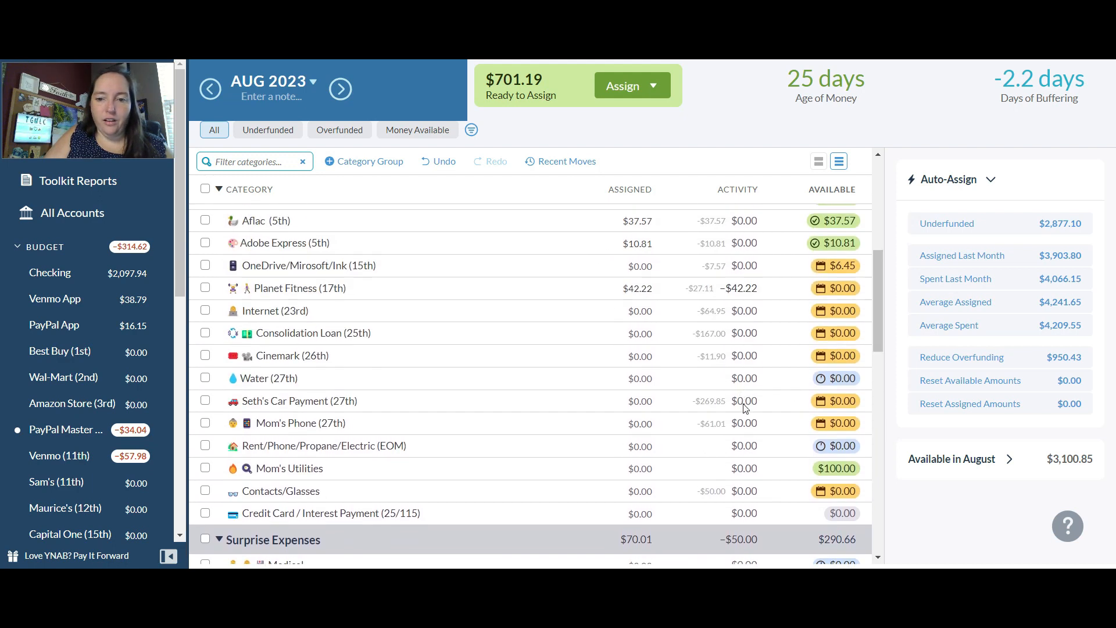
left_click(645, 407)
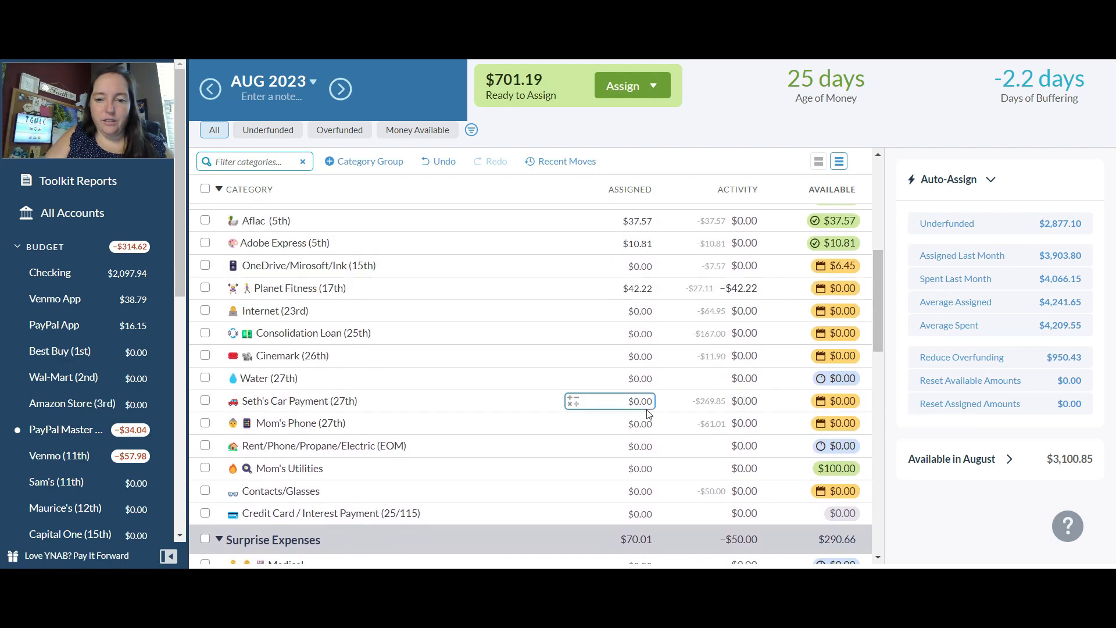
type("200")
key("Return")
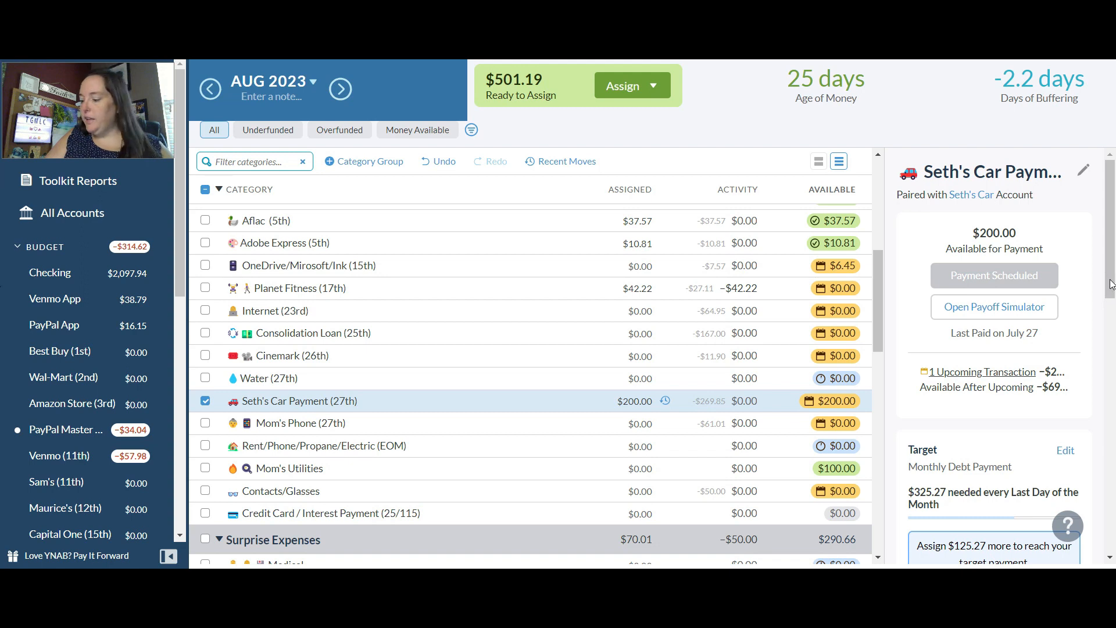
scroll(1110, 284, "down", 10)
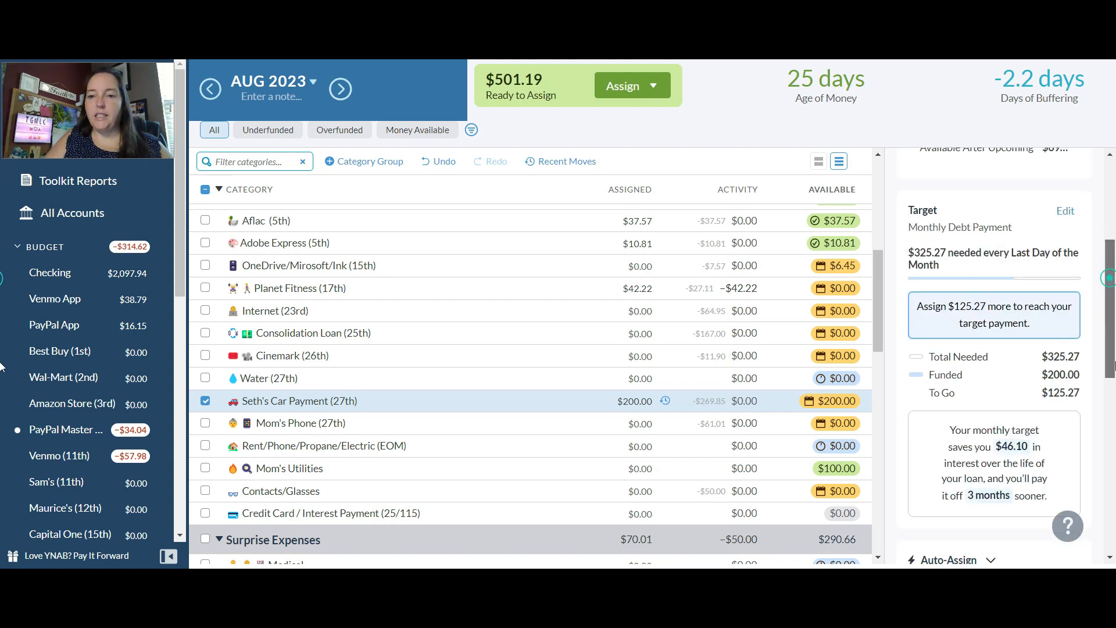
Assign the remaining $501.19 to Week 3 in the Weekly Breakdown group and collapse that group
left_click_drag(879, 340, 879, 557)
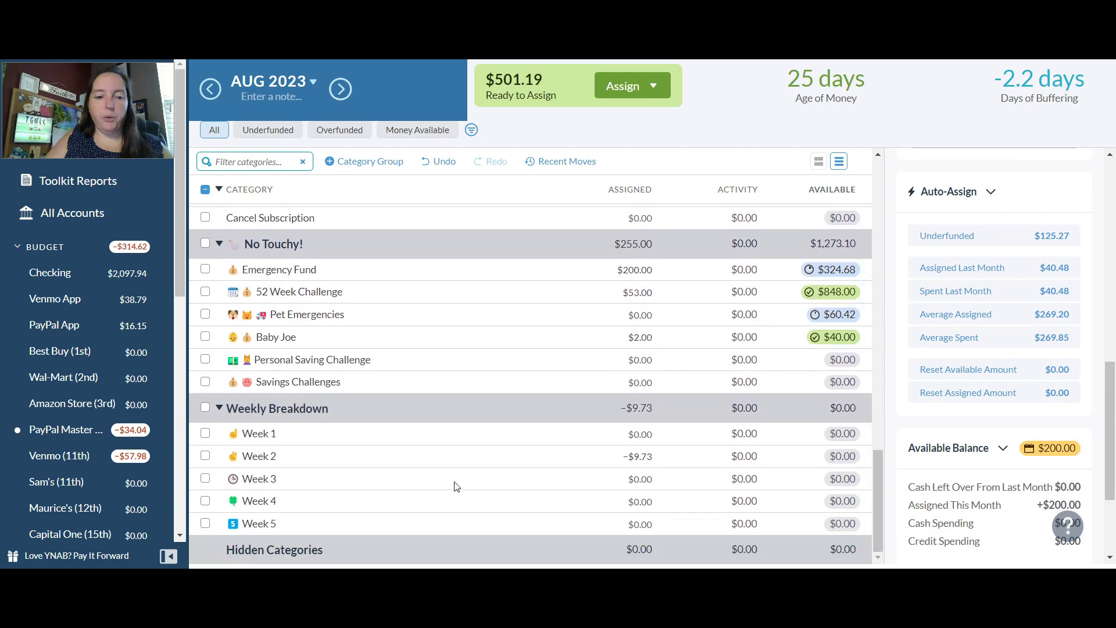
left_click(638, 486)
type("501.0")
key("BackSpace")
type("19")
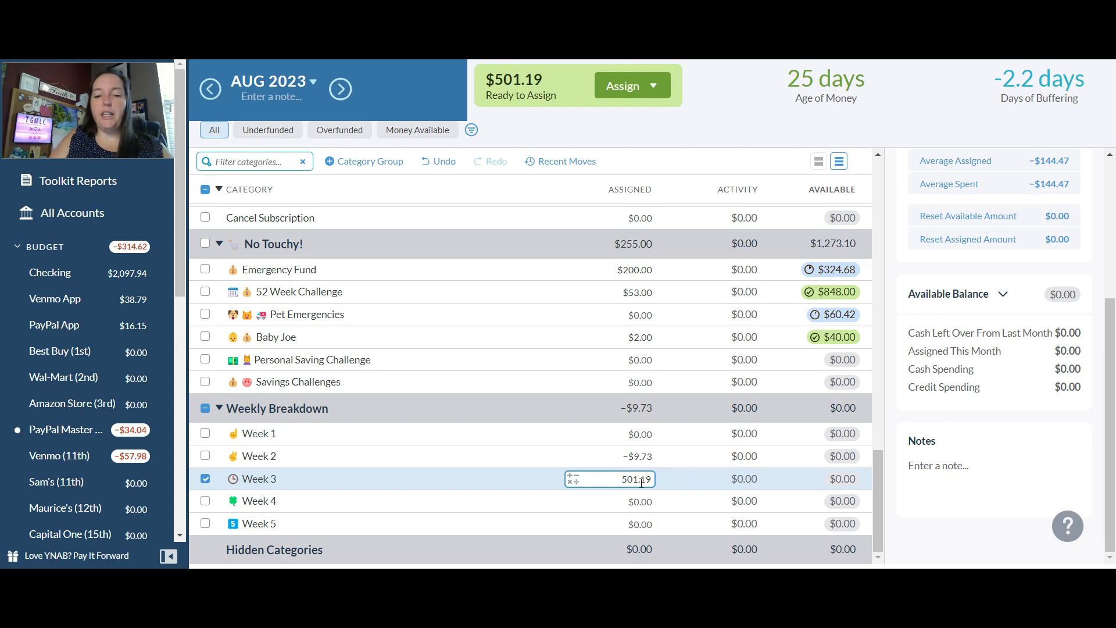
key("Return")
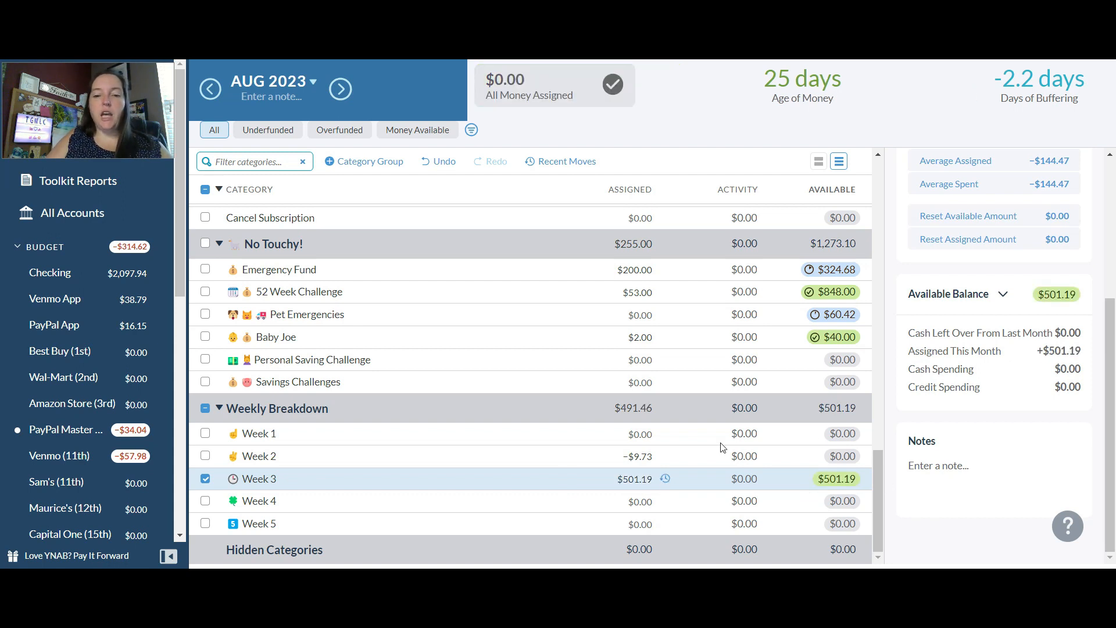
left_click(220, 408)
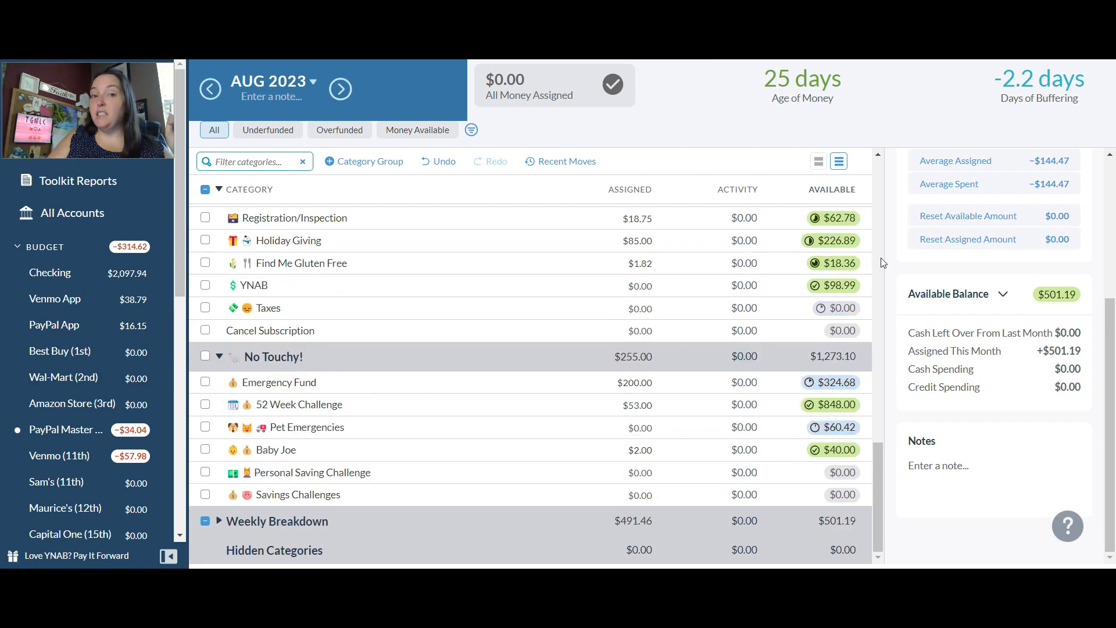
right_click(877, 455)
left_click(878, 453)
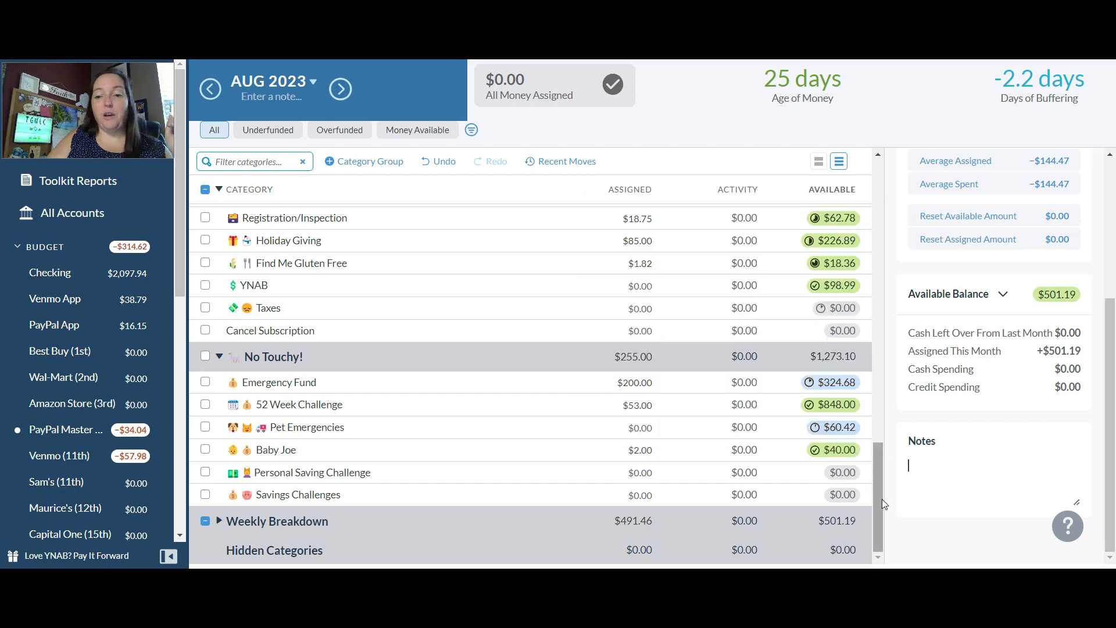
left_click_drag(881, 499, 871, 184)
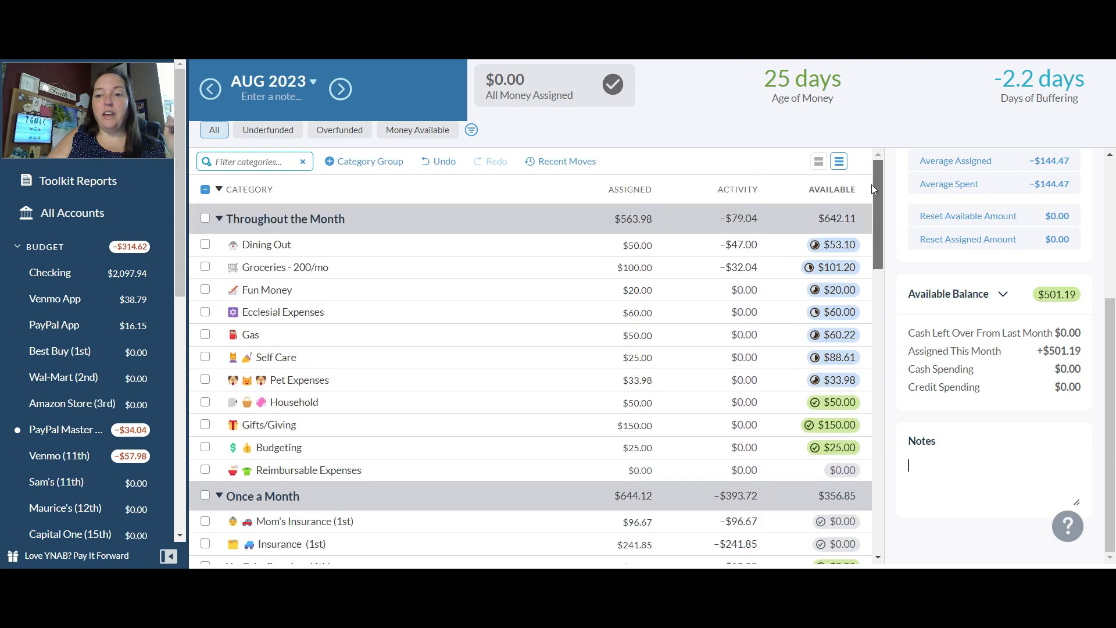